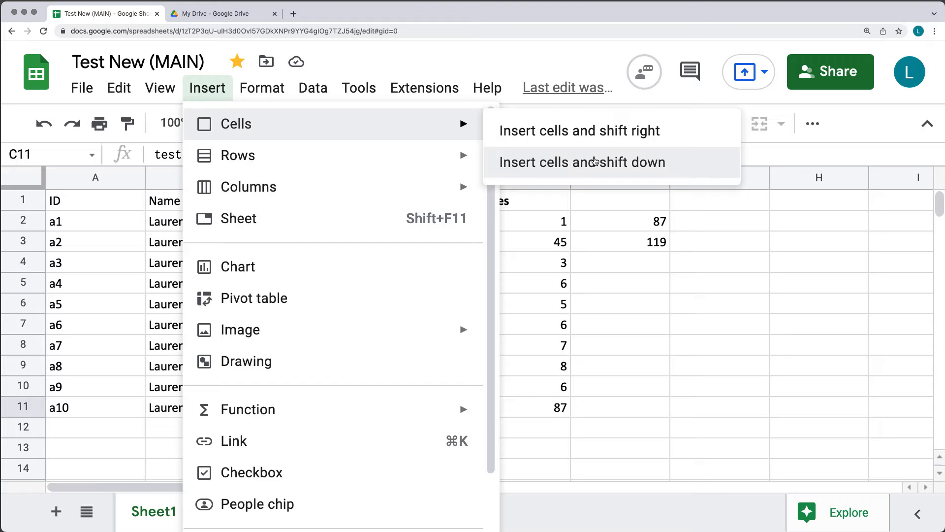
- Insert a blank cell at C11 with the existing cells shifted right, and undo the insertion
left_click(584, 131)
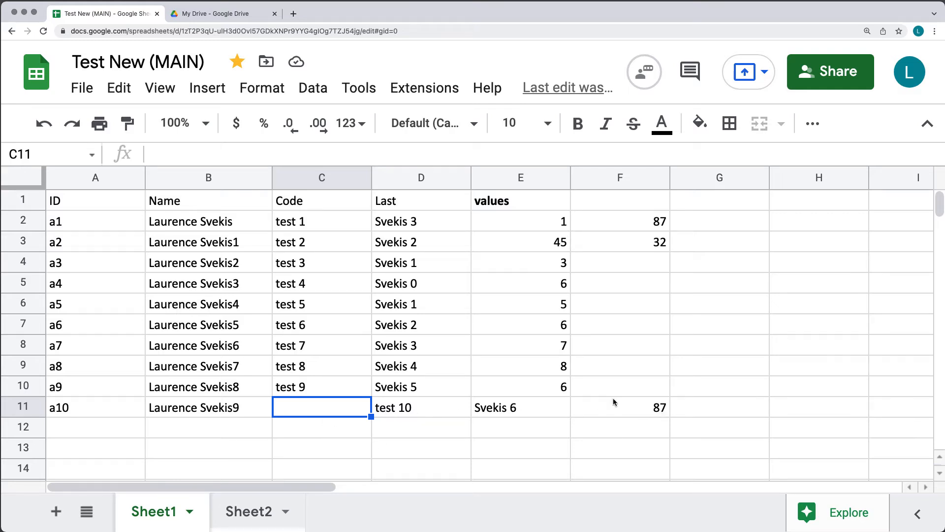
left_click(118, 88)
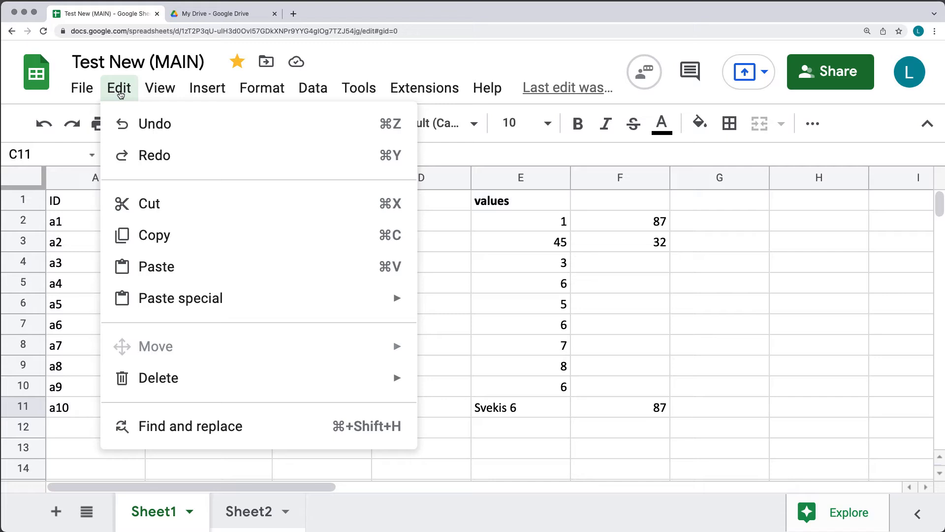
left_click(151, 124)
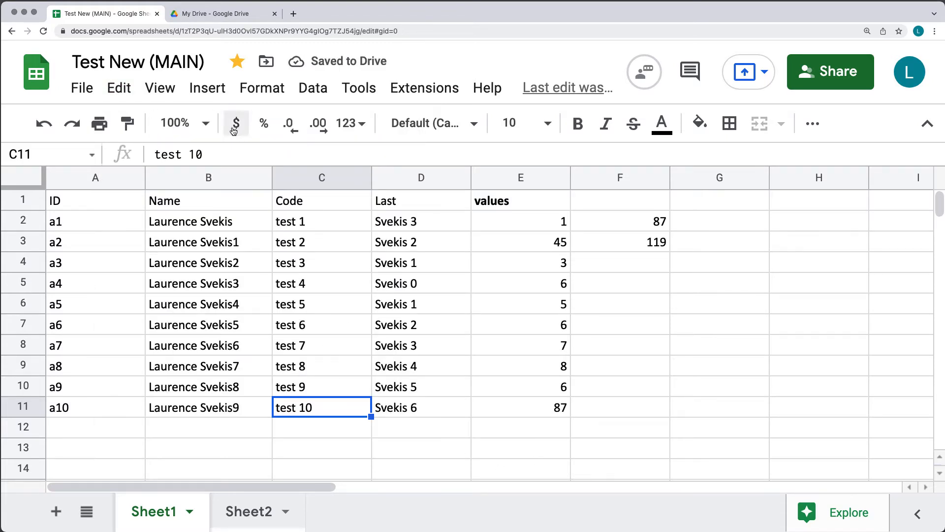
- Insert one row above row 11, and undo the insertion
left_click(209, 89)
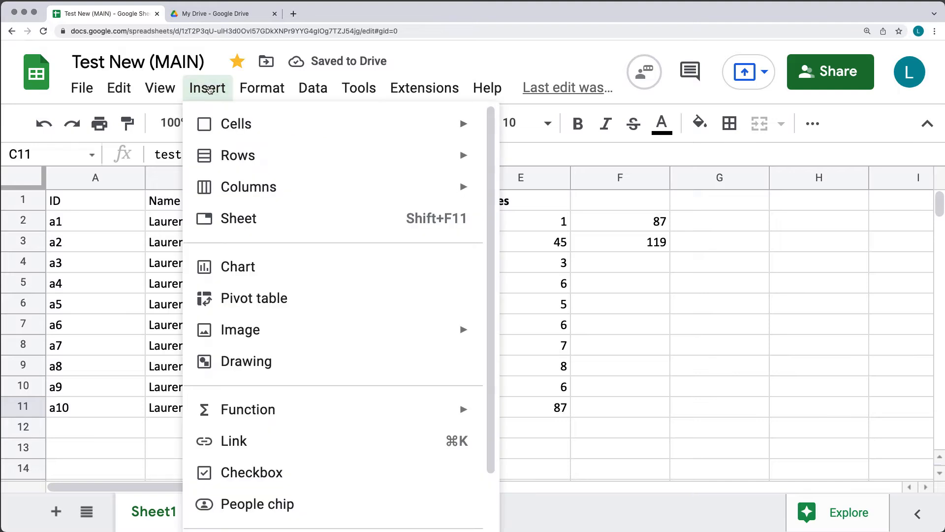
mouse_move(268, 128)
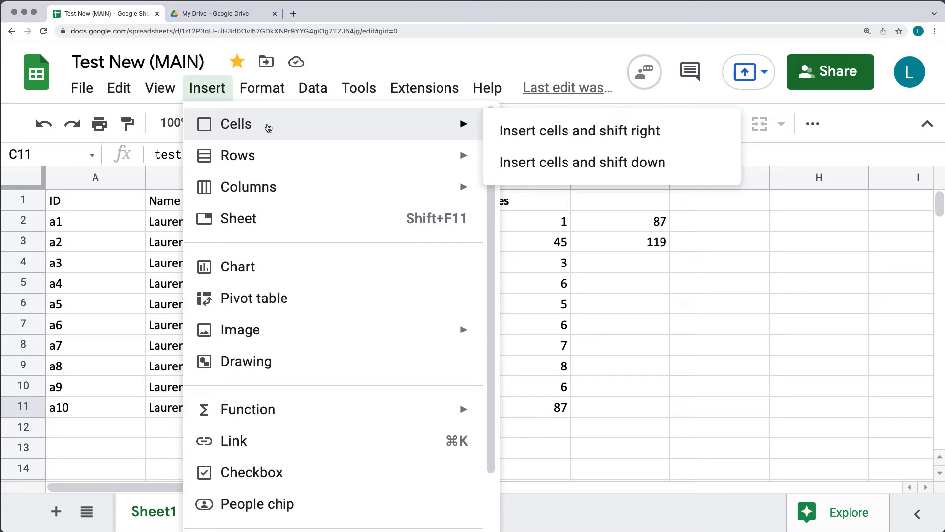
mouse_move(264, 149)
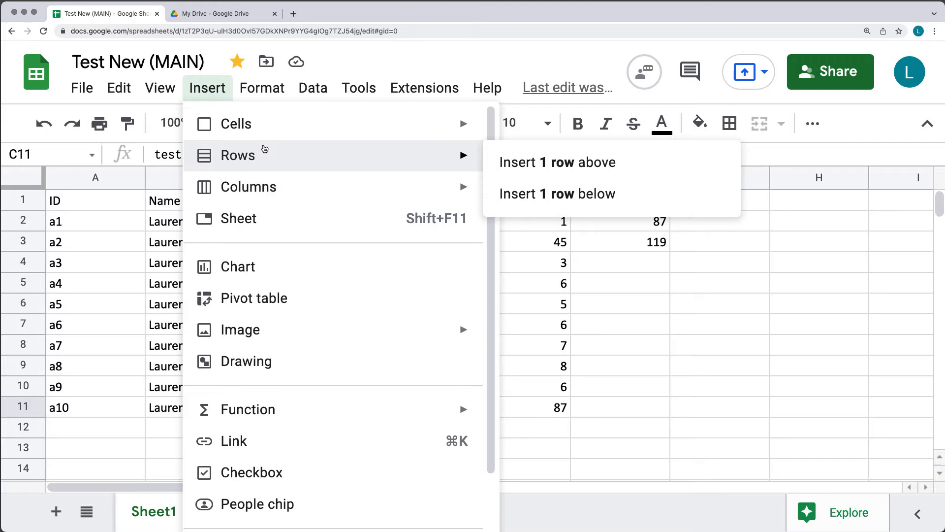
left_click(612, 163)
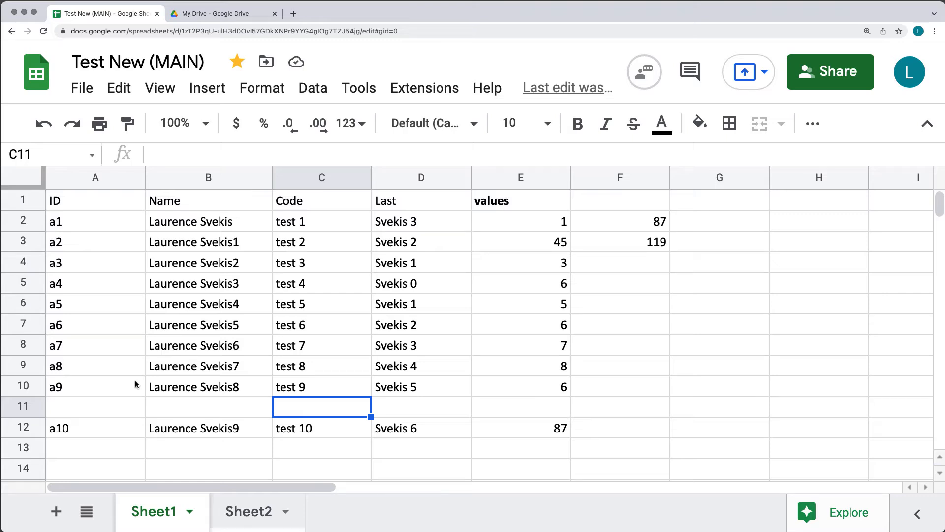
key("super+z")
left_click(206, 86)
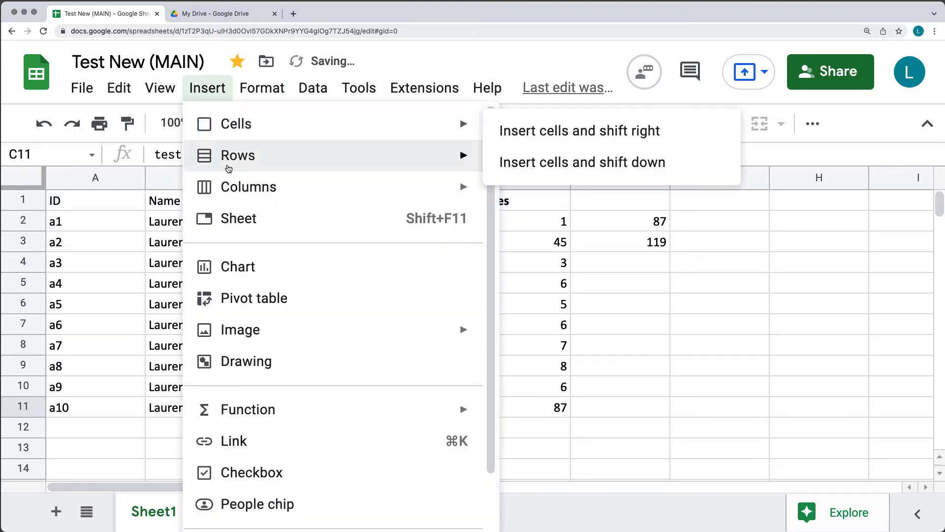
mouse_move(274, 169)
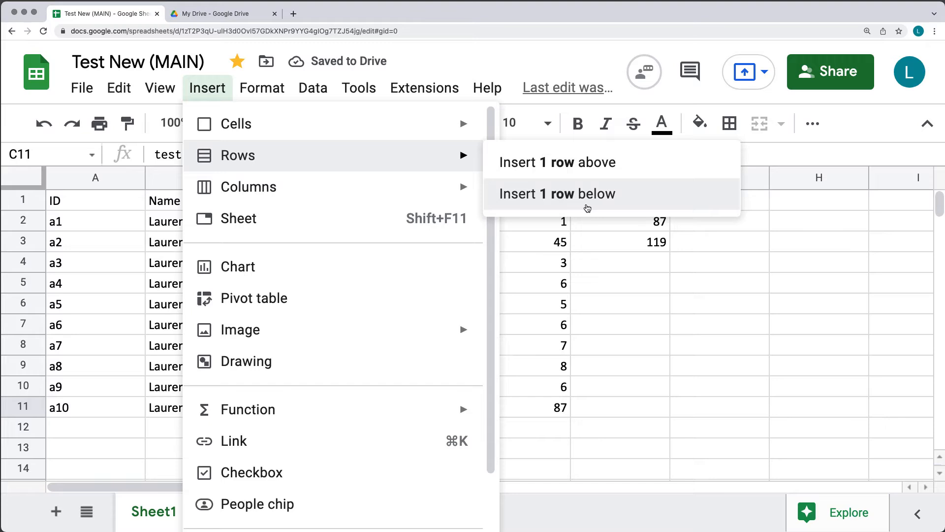
left_click(105, 379)
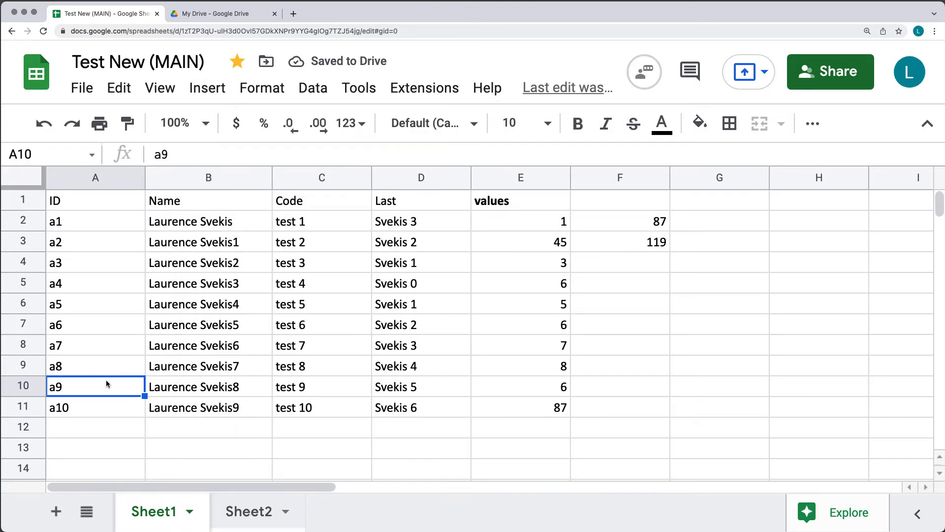
- Select rows 7 through 11 and check the options for inserting rows
left_click(25, 325)
left_click(28, 407, "shift")
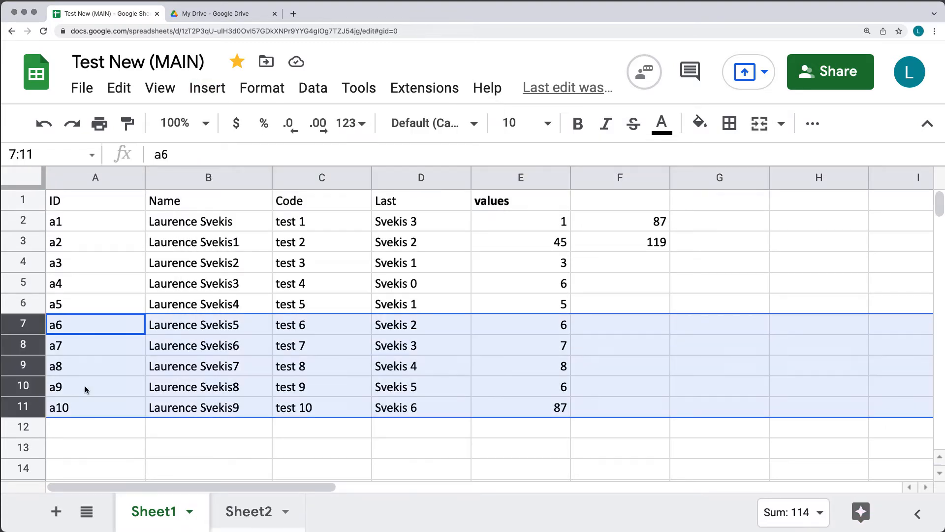
left_click(123, 385)
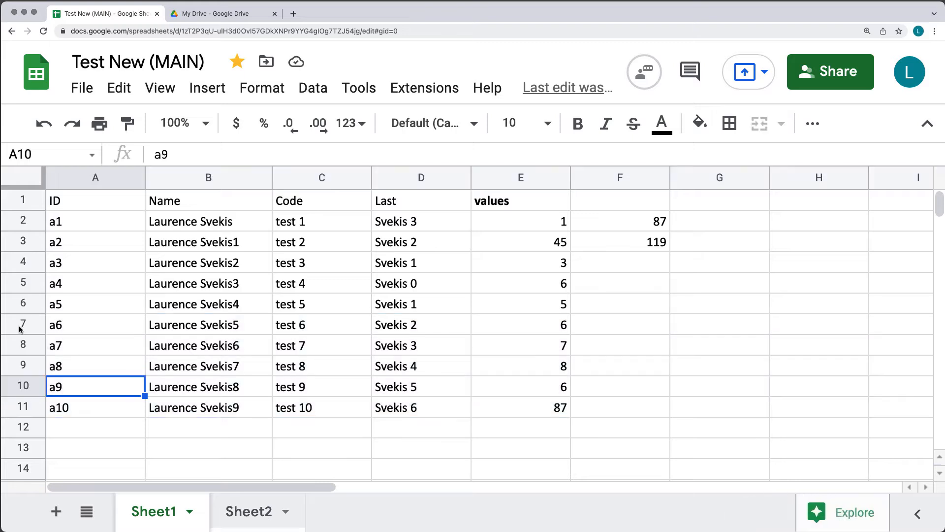
left_click(22, 323)
left_click_drag(22, 323, 23, 412)
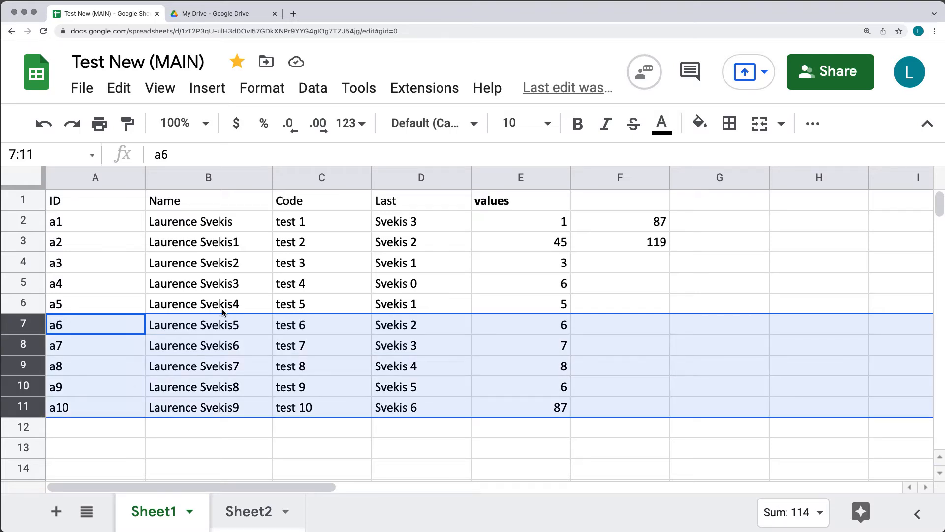
left_click(207, 87)
mouse_move(255, 157)
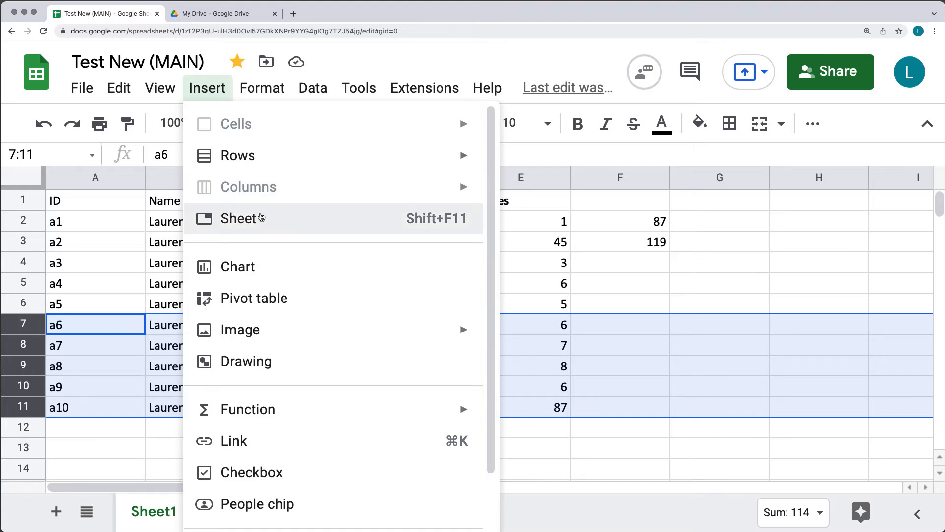
- Insert a blank sheet after Sheet1 and delete it, doing this twice
left_click(232, 219)
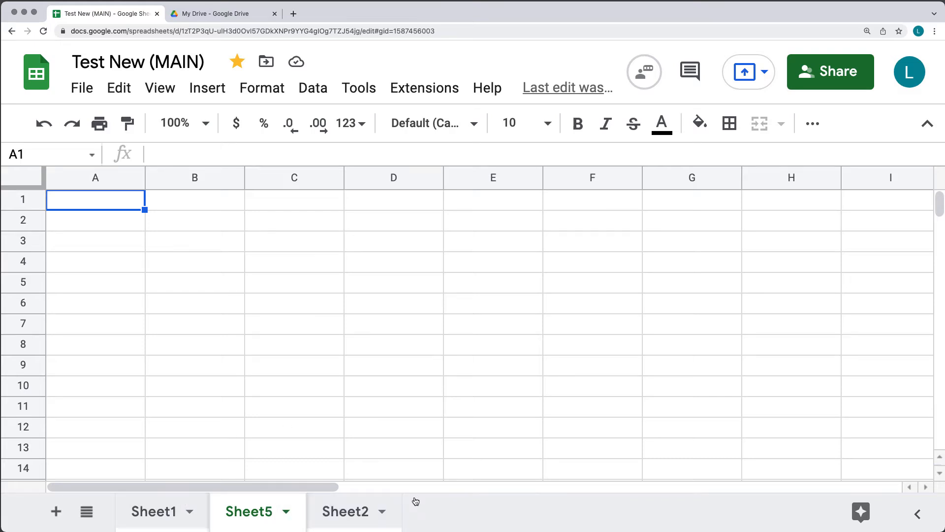
left_click(287, 516)
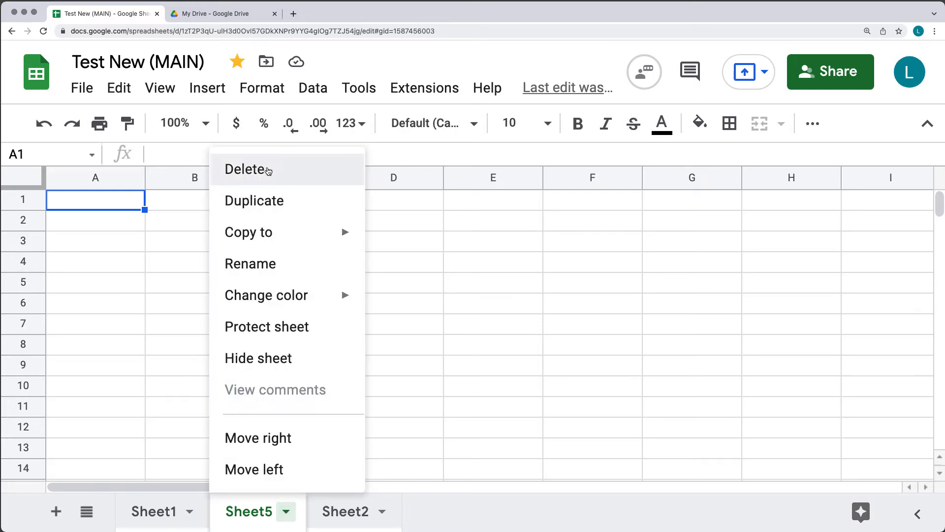
left_click(290, 169)
left_click(703, 330)
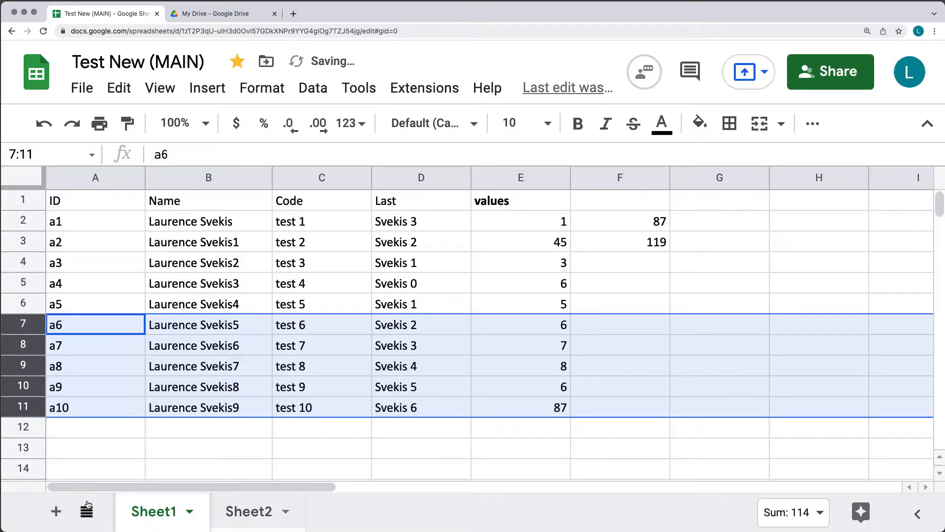
left_click(203, 96)
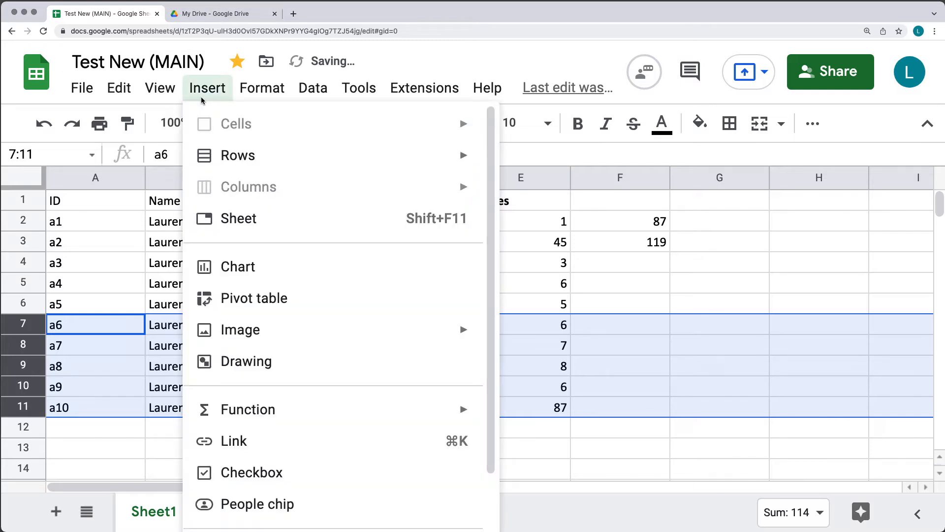
left_click(266, 219)
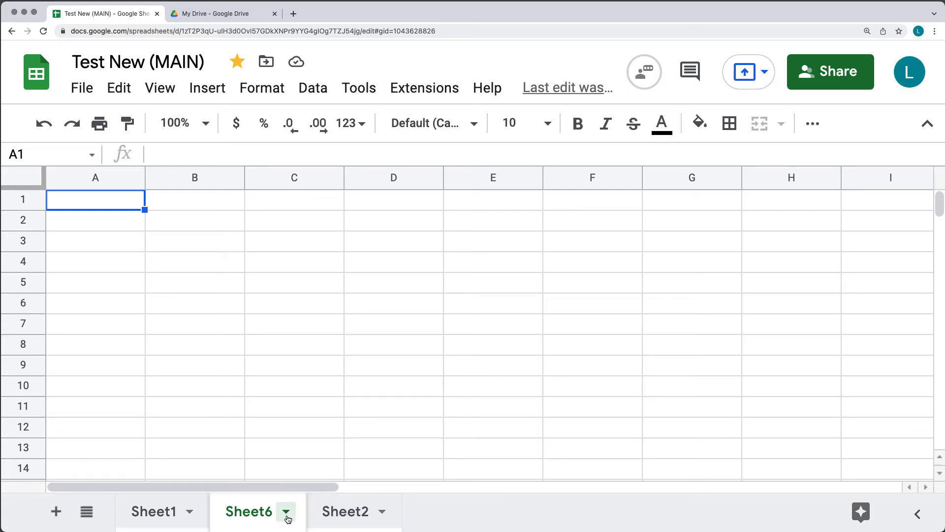
left_click(287, 514)
left_click(316, 169)
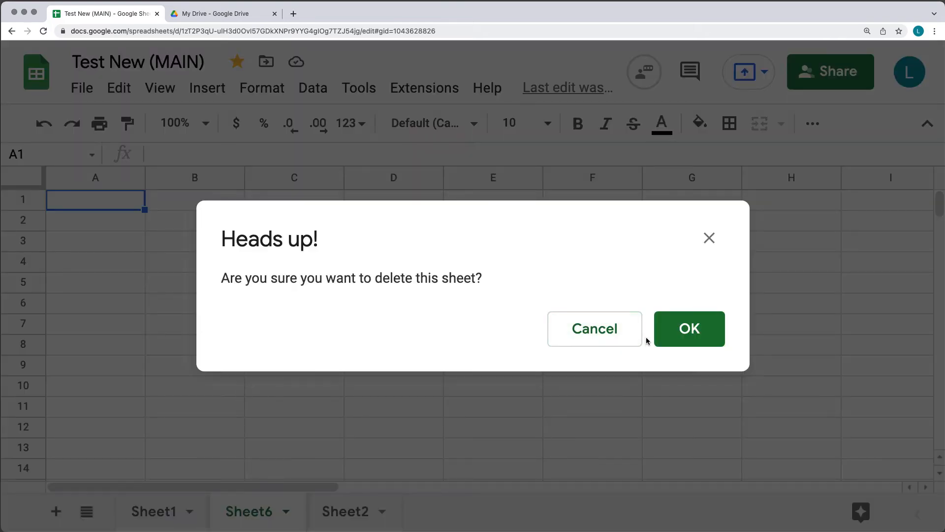
left_click(667, 337)
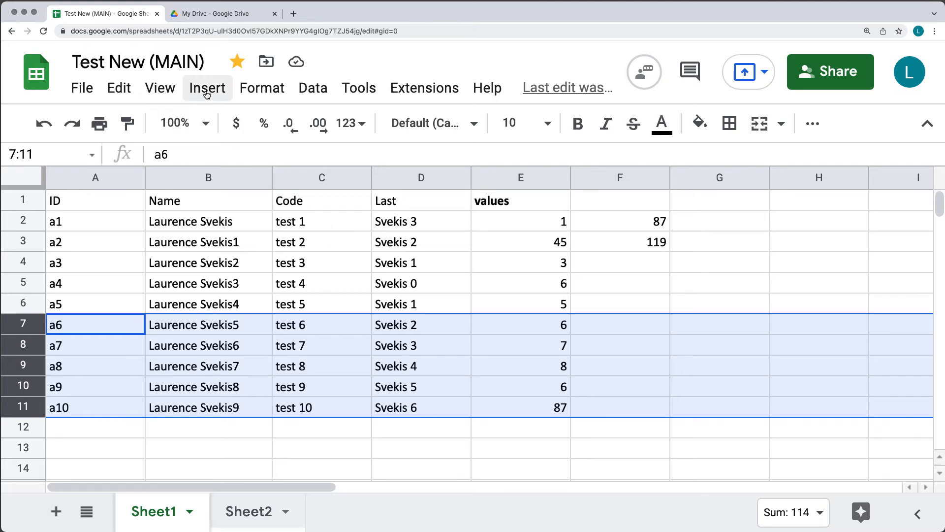
- Try to insert three columns to the left of columns B through D, and undo the insertion
left_click(197, 284)
left_click(170, 179)
left_click(401, 176, "shift")
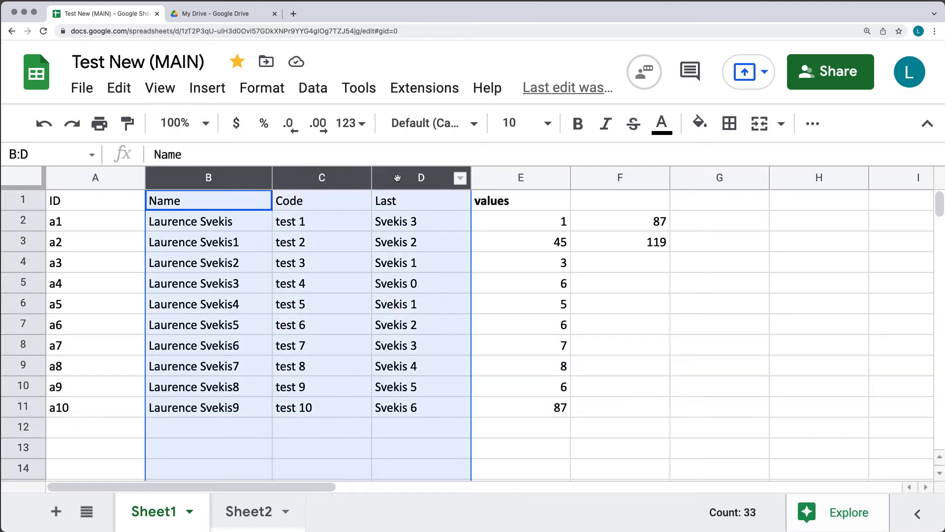
left_click(205, 93)
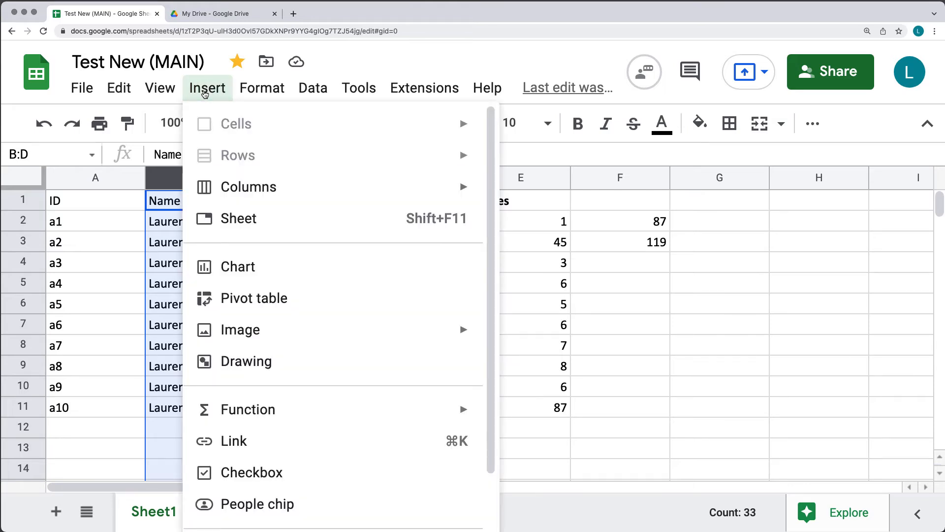
mouse_move(211, 190)
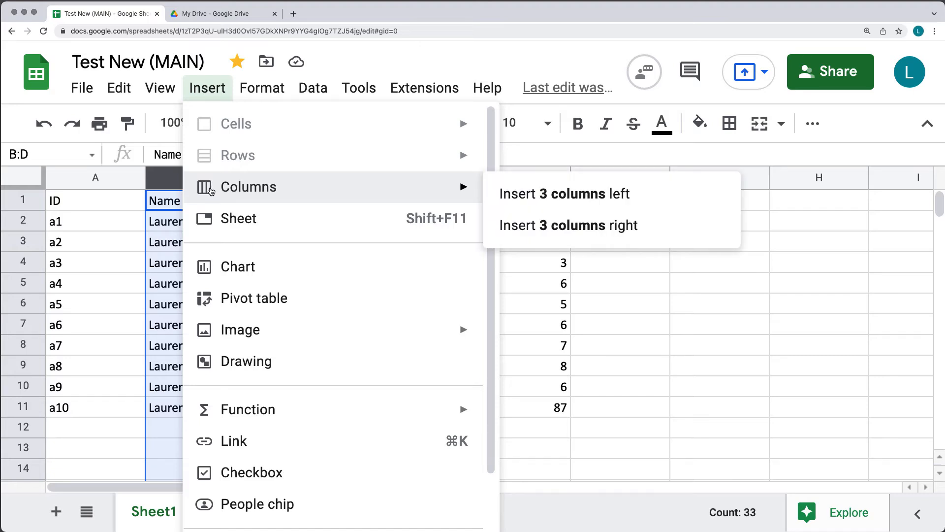
left_click(587, 195)
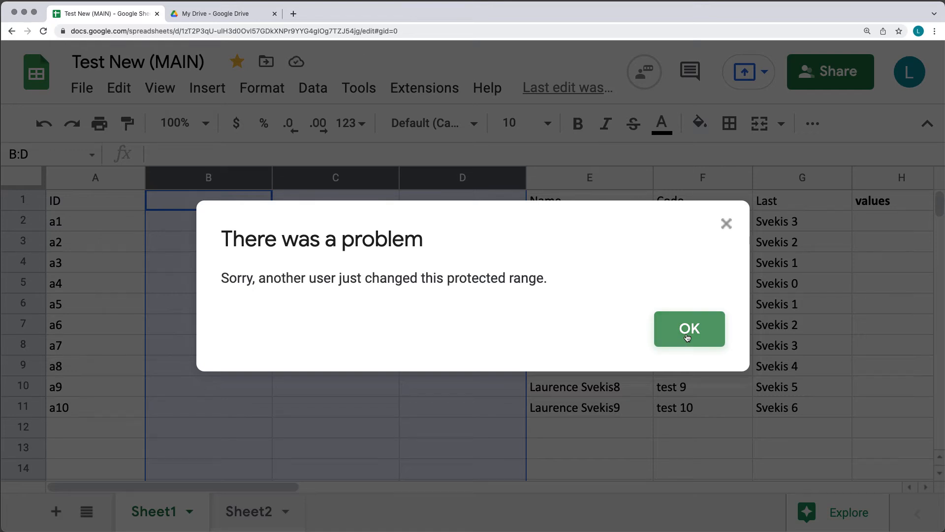
left_click(688, 338)
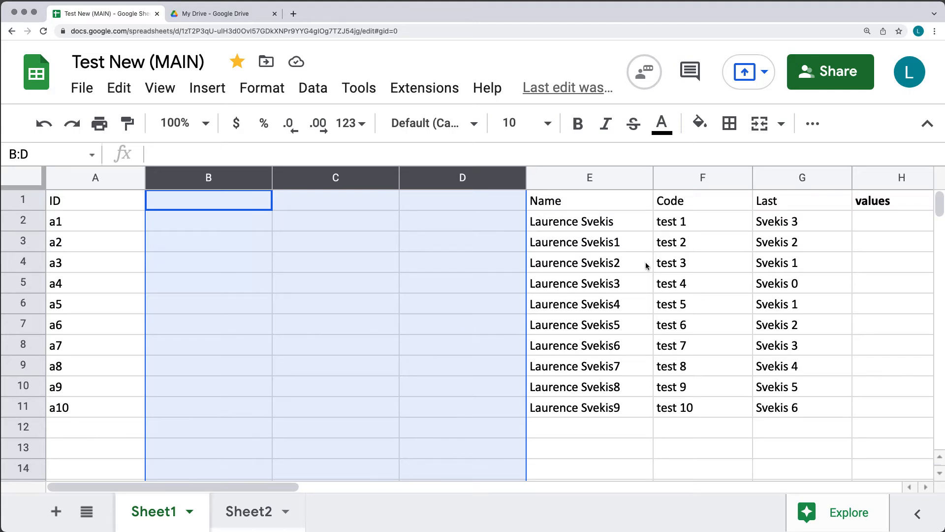
key("super+z")
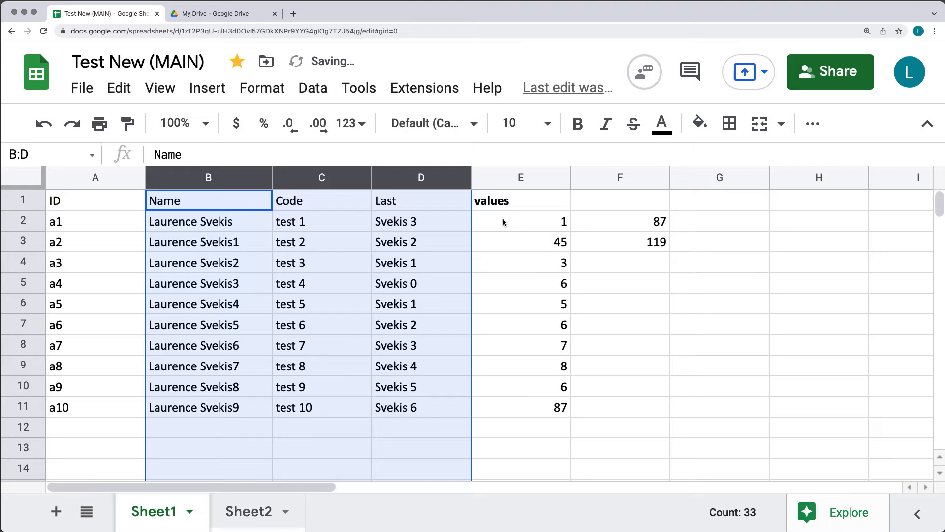
- Remove the protection named "test" from range E4:E10 on Sheet1
left_click(313, 88)
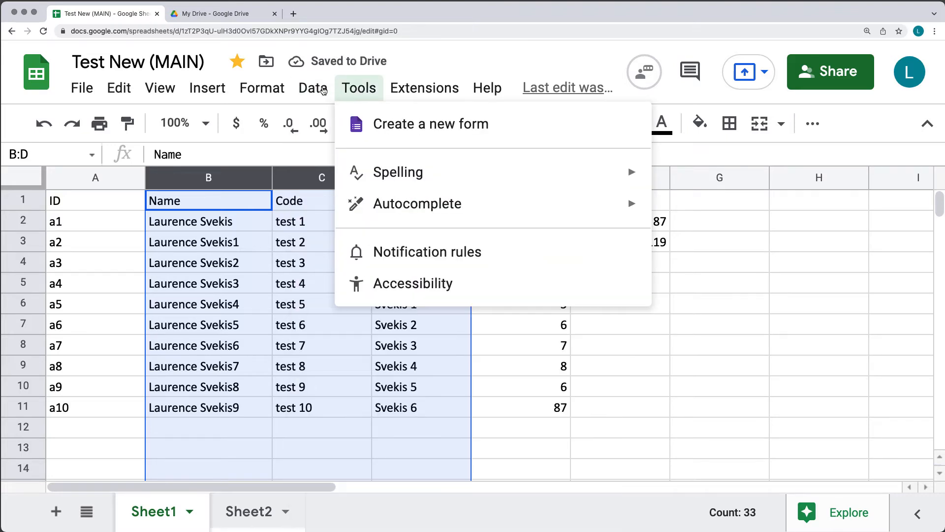
mouse_move(323, 89)
left_click(443, 314)
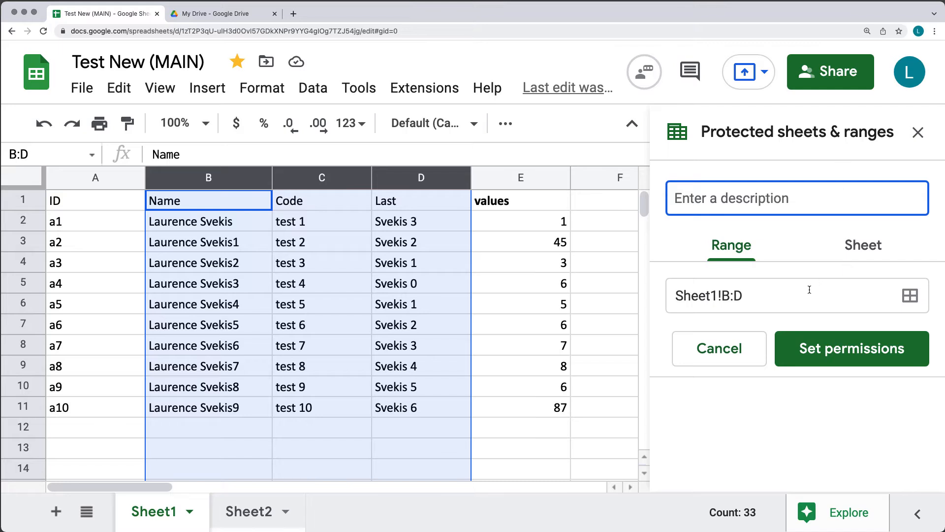
left_click(704, 355)
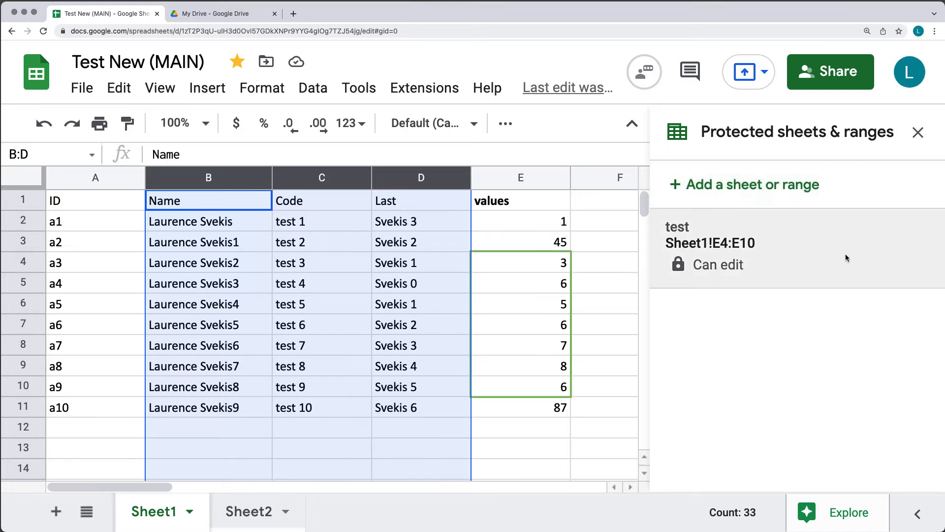
left_click(845, 258)
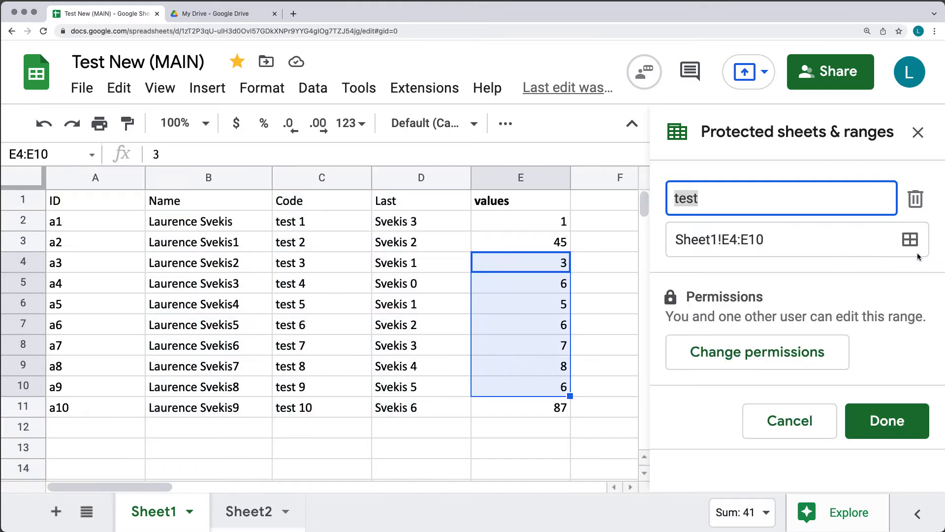
left_click(914, 199)
left_click(680, 358)
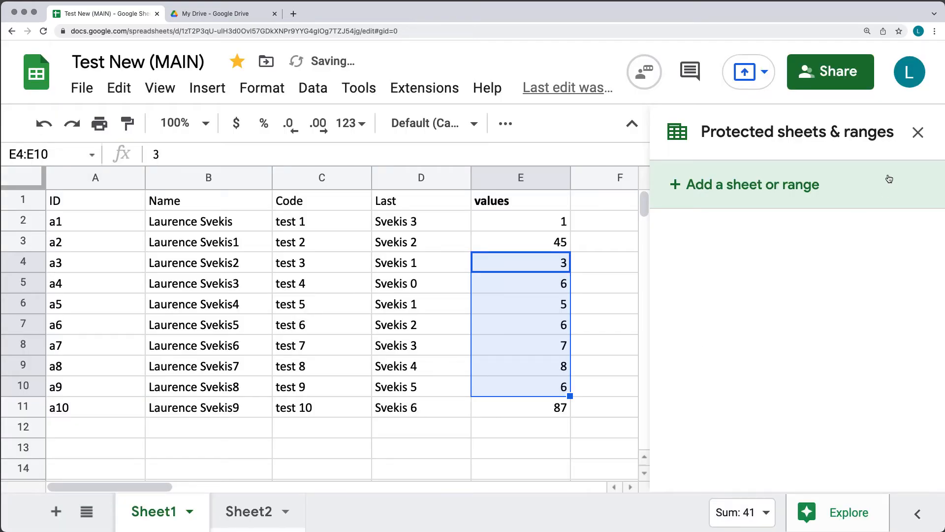
left_click(917, 133)
left_click(210, 387)
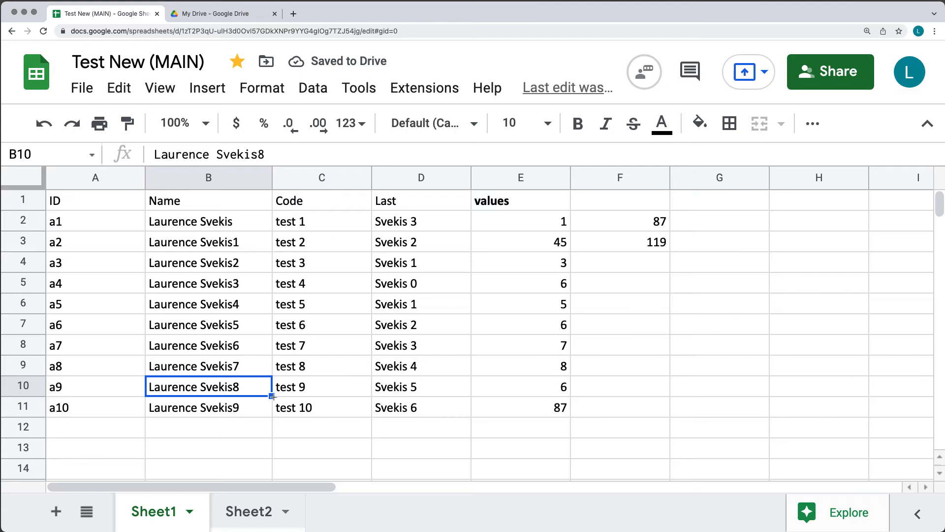
left_click(212, 95)
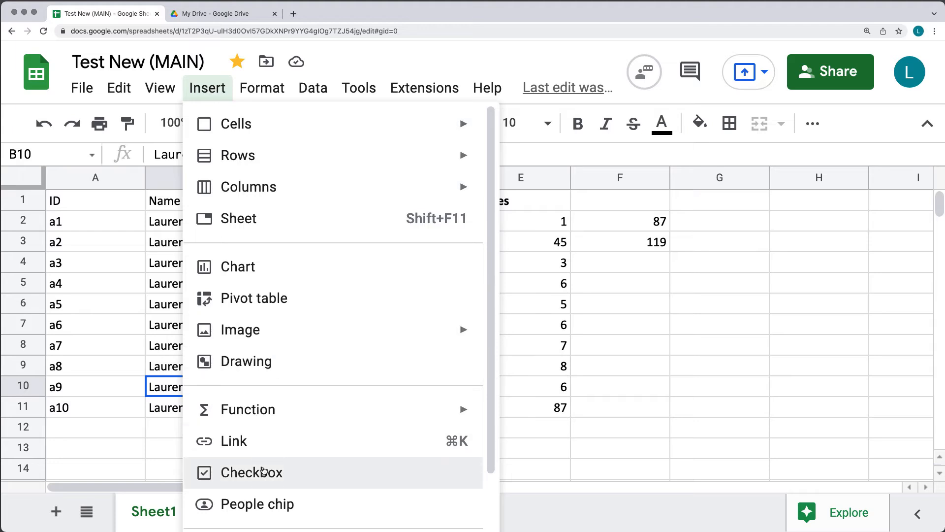
left_click(294, 506)
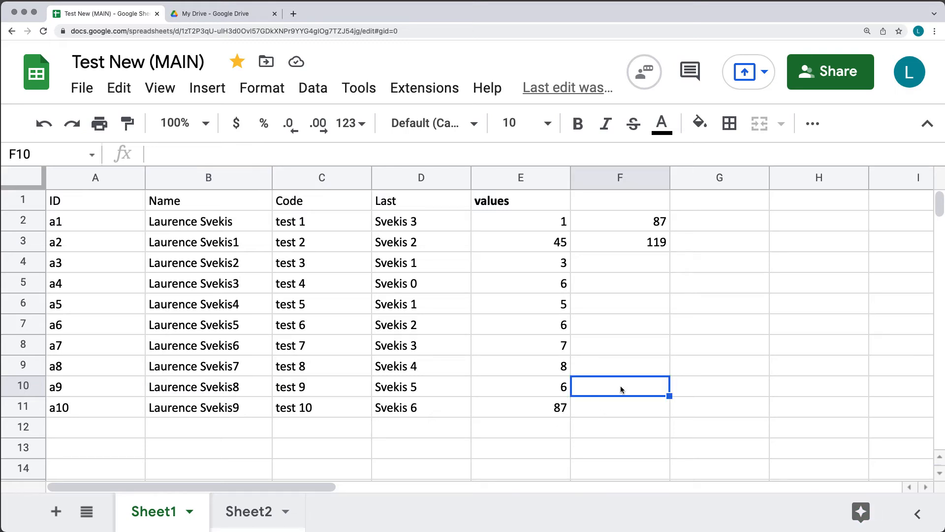
- Insert a people chip for the VideoTraining contact in cell F10
left_click(198, 93)
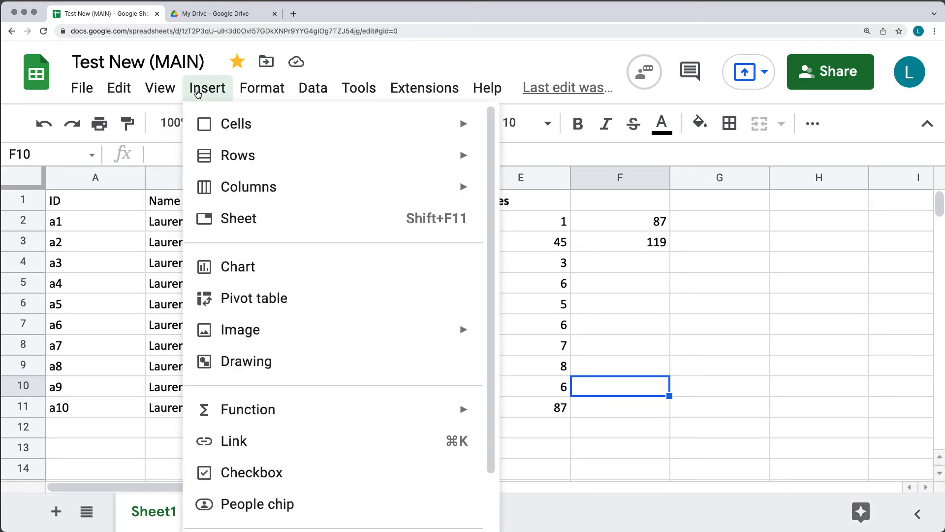
left_click(271, 508)
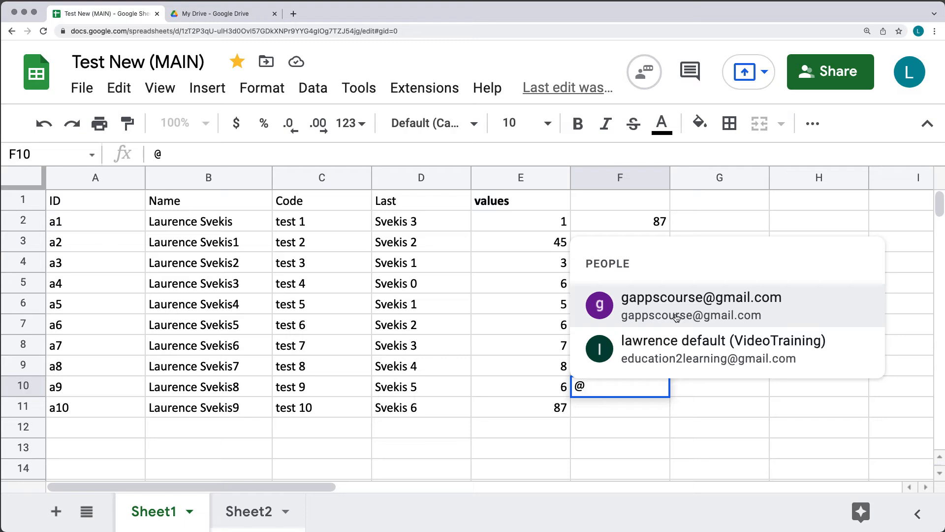
left_click(657, 343)
left_click(609, 408)
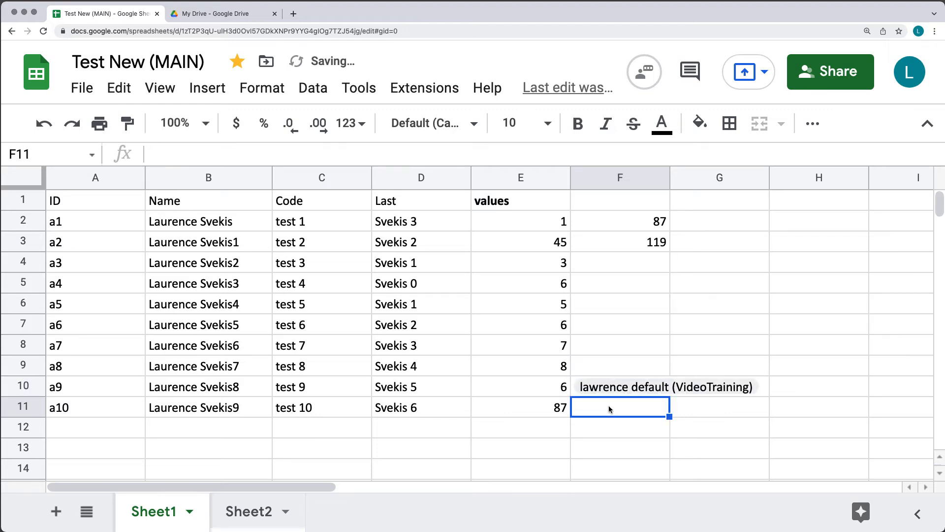
- Add a second people chip for the VideoTraining contact in cell F11, using the @ mention
double_click(609, 405)
type("@")
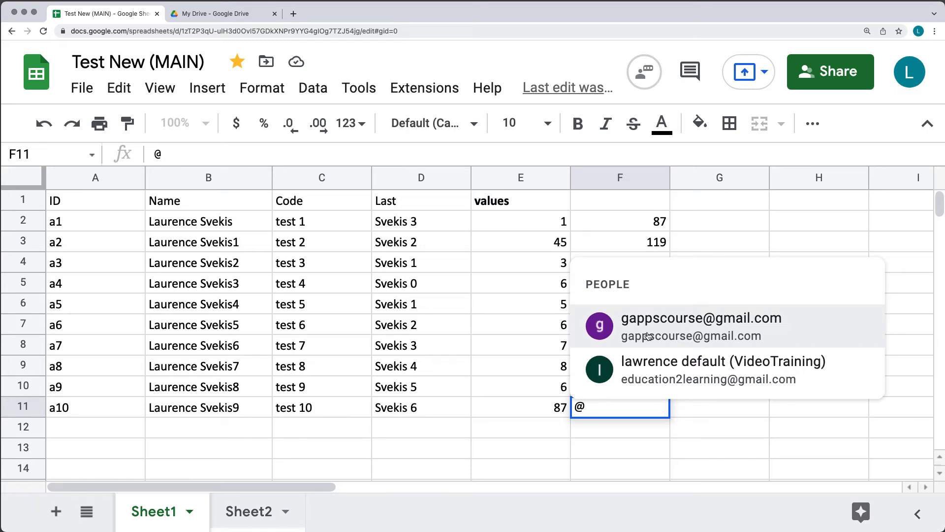
left_click(645, 366)
left_click(761, 334)
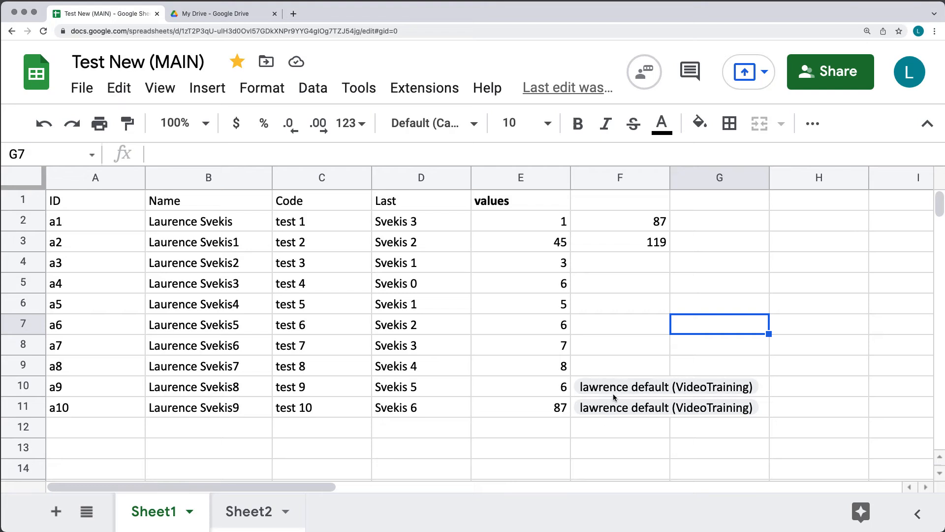
- View the contact card of the people chip in F10, and clear the chips from cells F9:F12
mouse_move(628, 389)
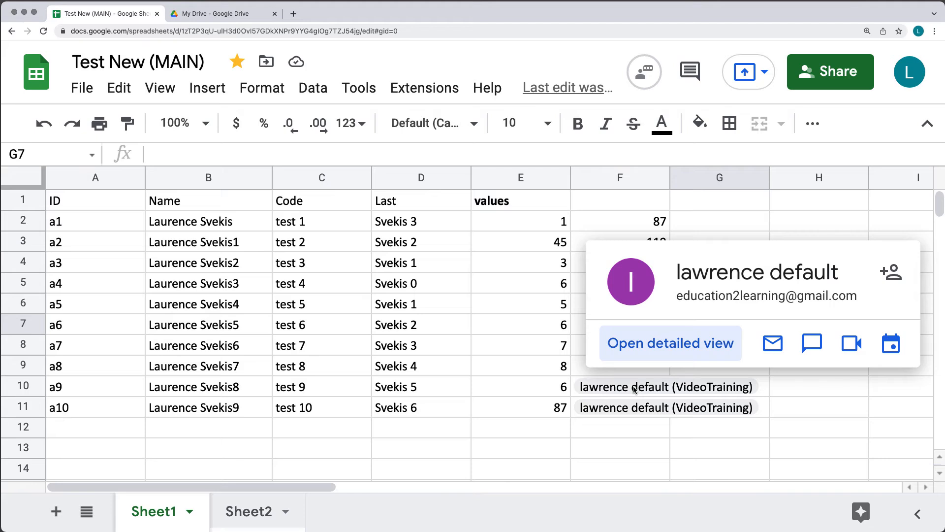
left_click_drag(582, 443, 596, 371)
left_click(615, 465)
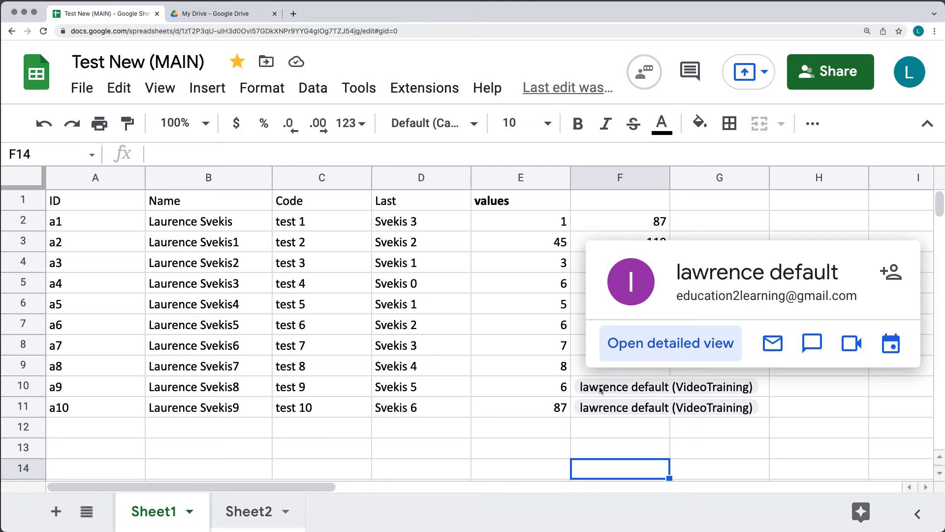
left_click_drag(616, 353, 615, 418)
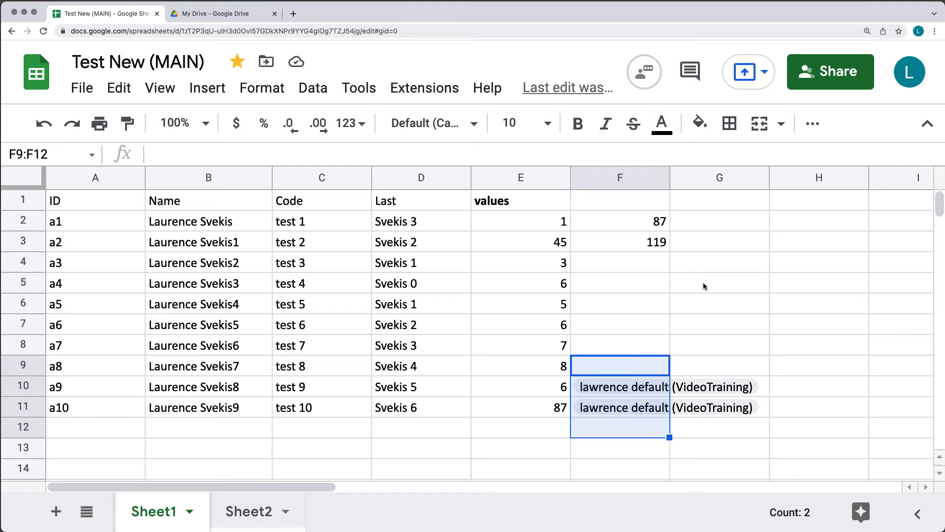
key("BackSpace")
left_click(709, 262)
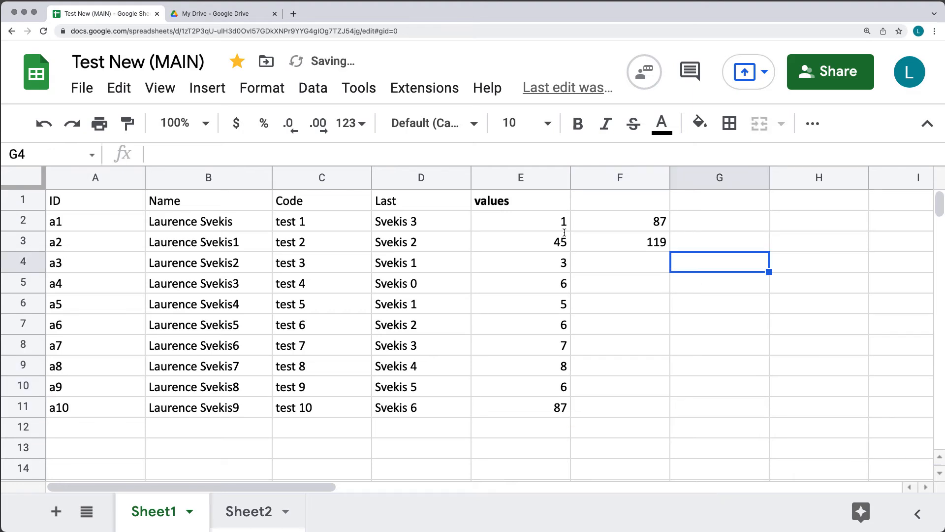
- Insert a checkbox in cell G2 and another one in cell G3
left_click(209, 88)
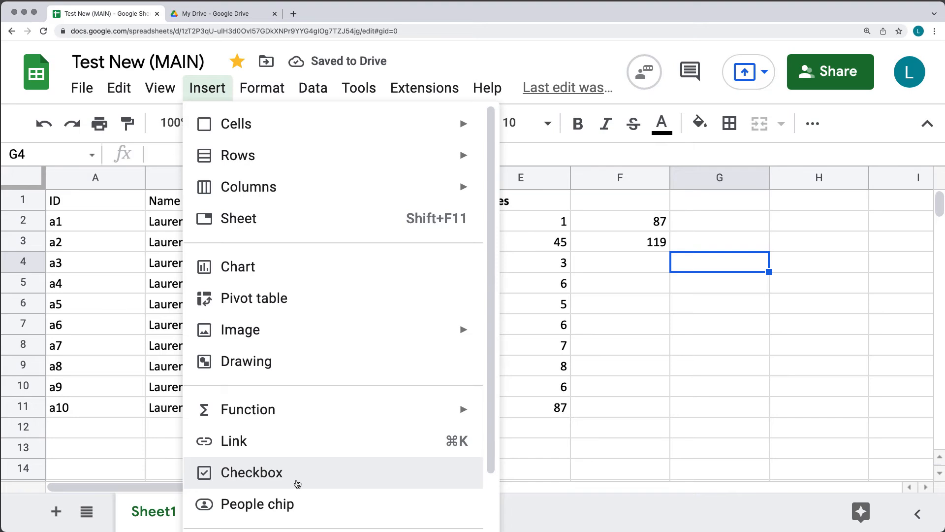
left_click(748, 222)
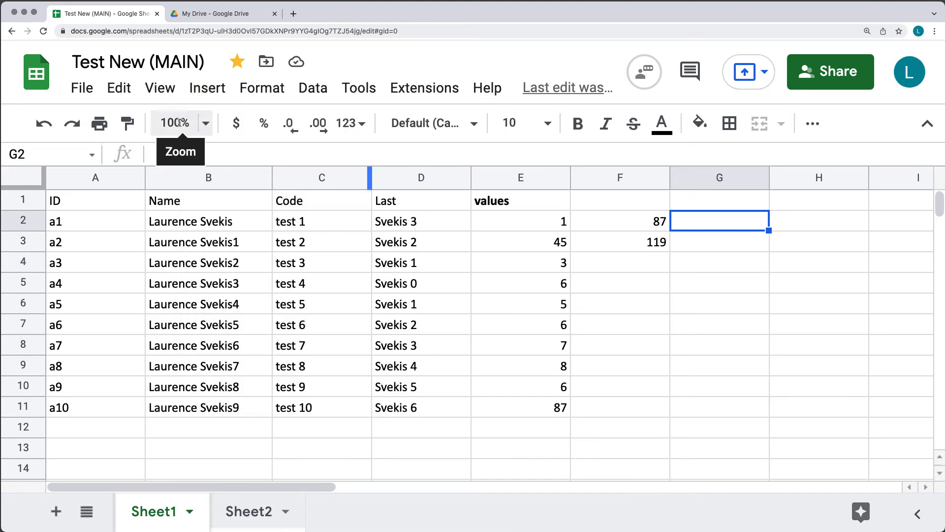
left_click(207, 88)
left_click(273, 474)
left_click(719, 246)
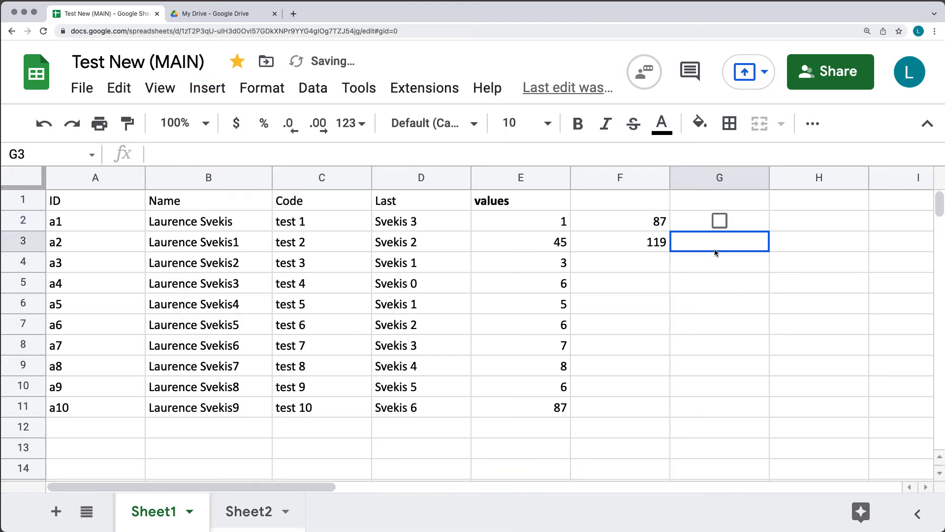
left_click(213, 90)
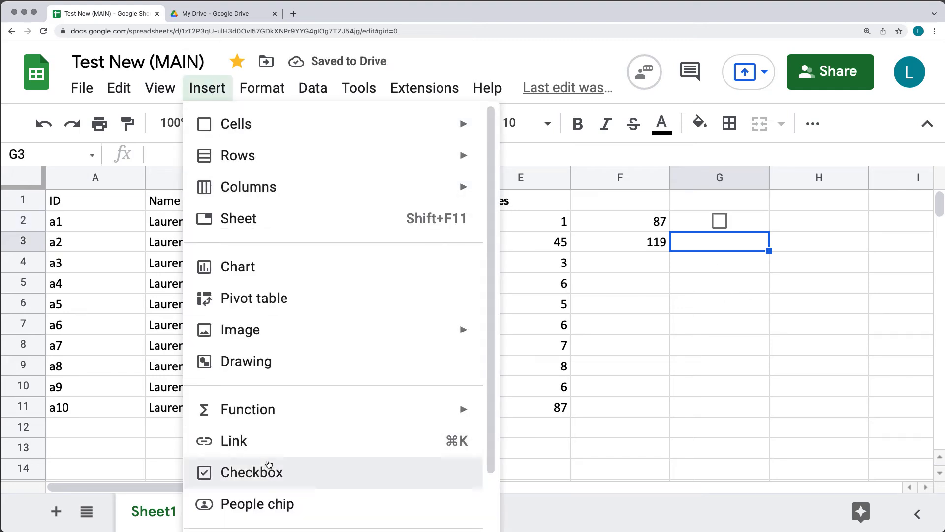
left_click(254, 470)
left_click(703, 301)
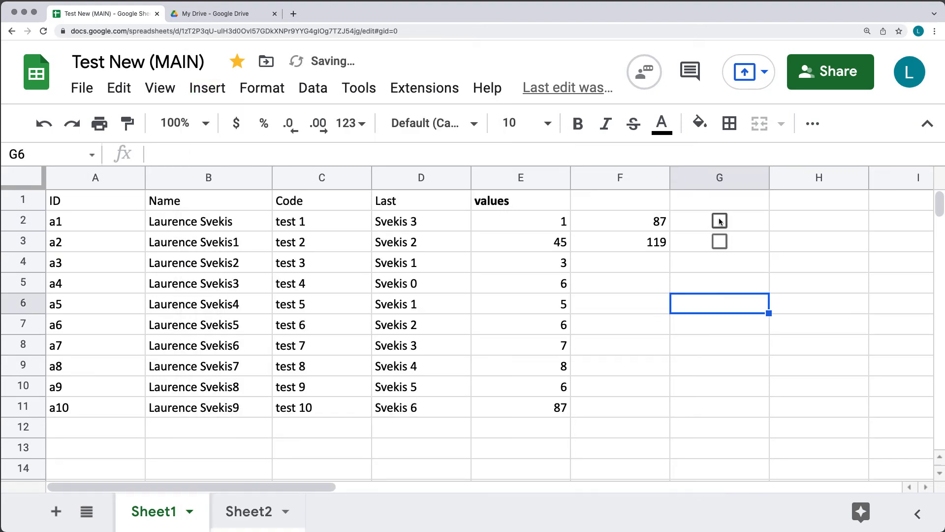
- Toggle the checkbox in G2 on and off while checking its underlying value, and leave it ticked
left_click(719, 220)
left_click(720, 222)
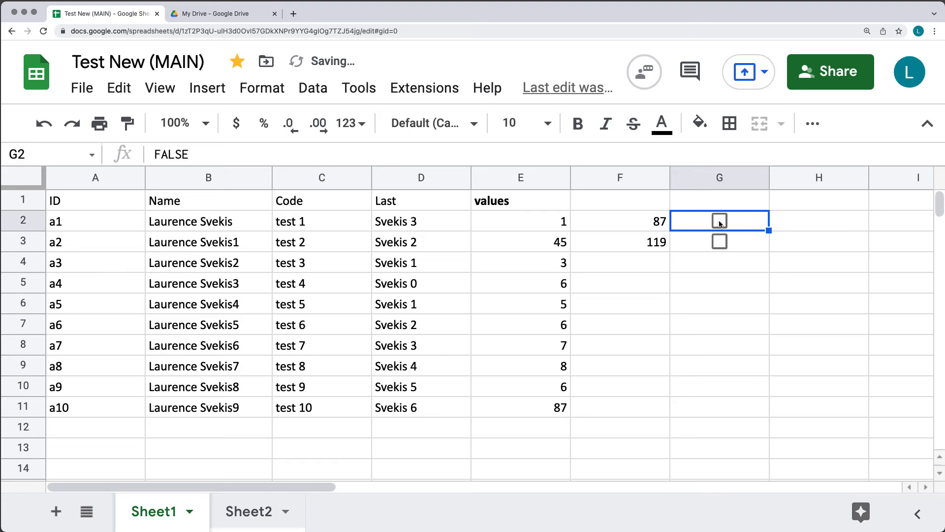
left_click(719, 223)
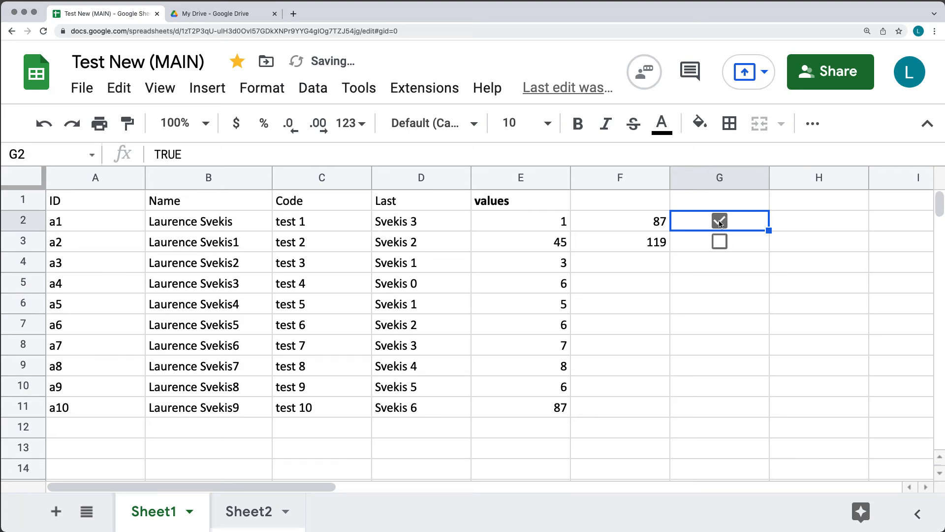
left_click(204, 152)
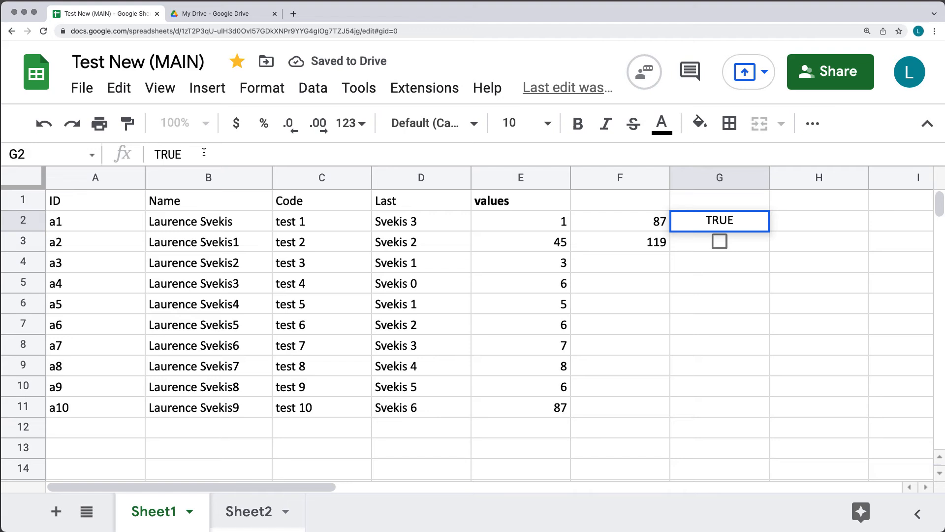
left_click(667, 333)
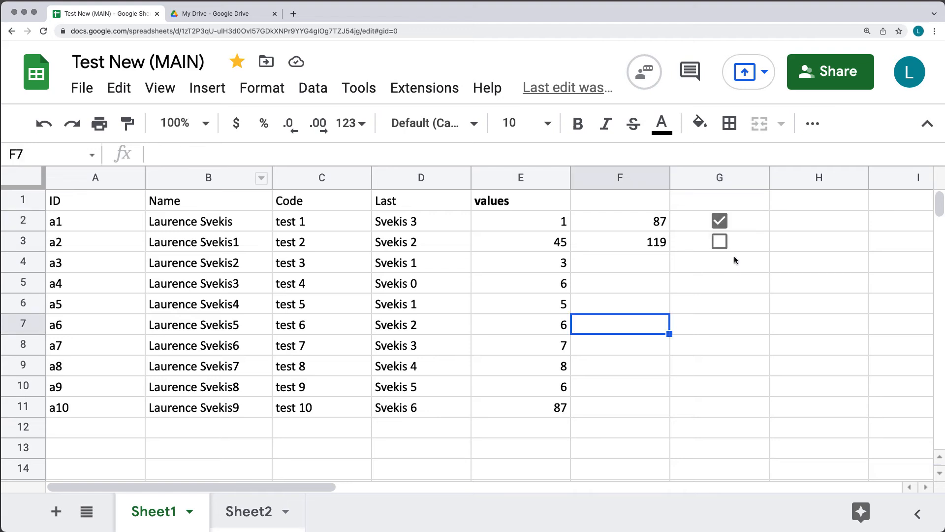
left_click(723, 222)
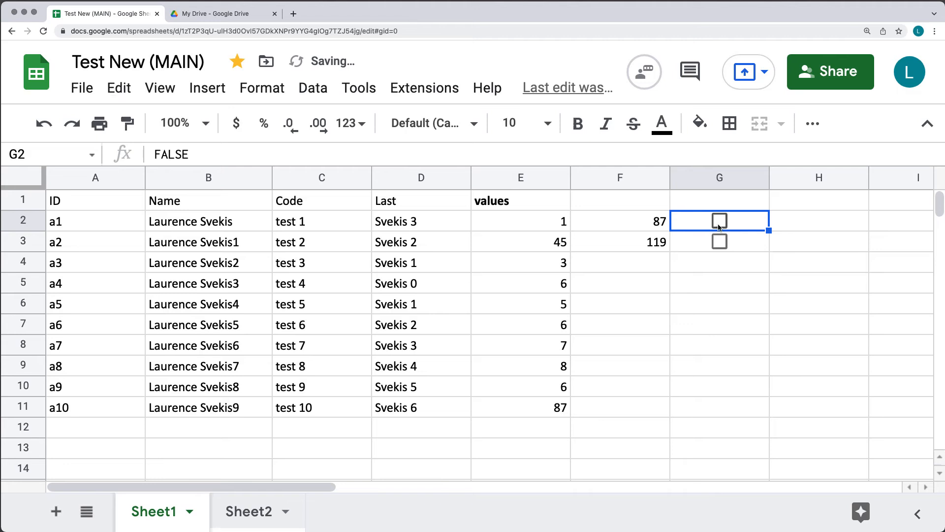
left_click(720, 227)
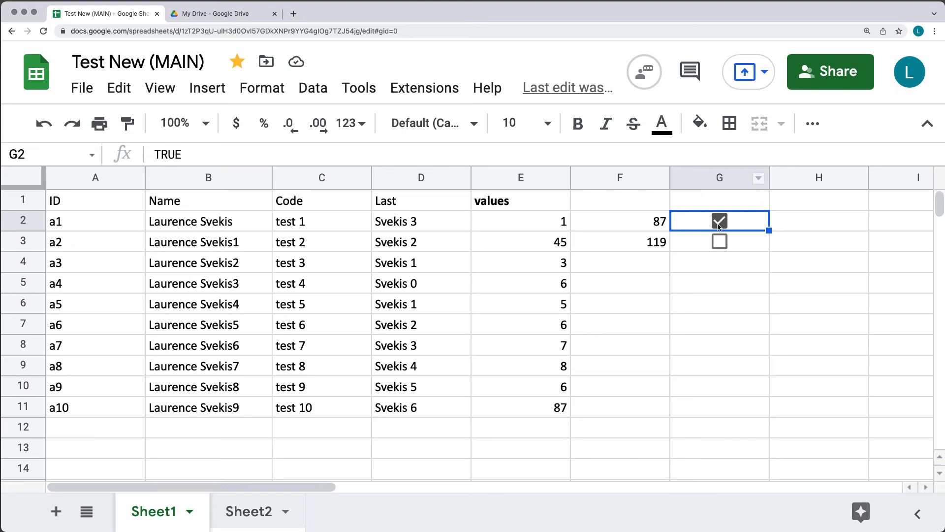
- Tick the checkbox in cell G3 and untick it again
left_click(763, 247)
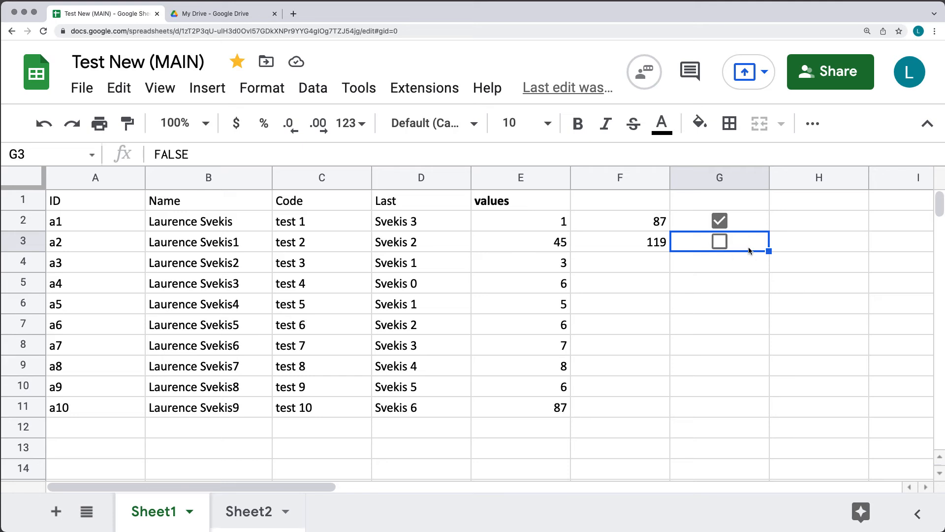
left_click(719, 243)
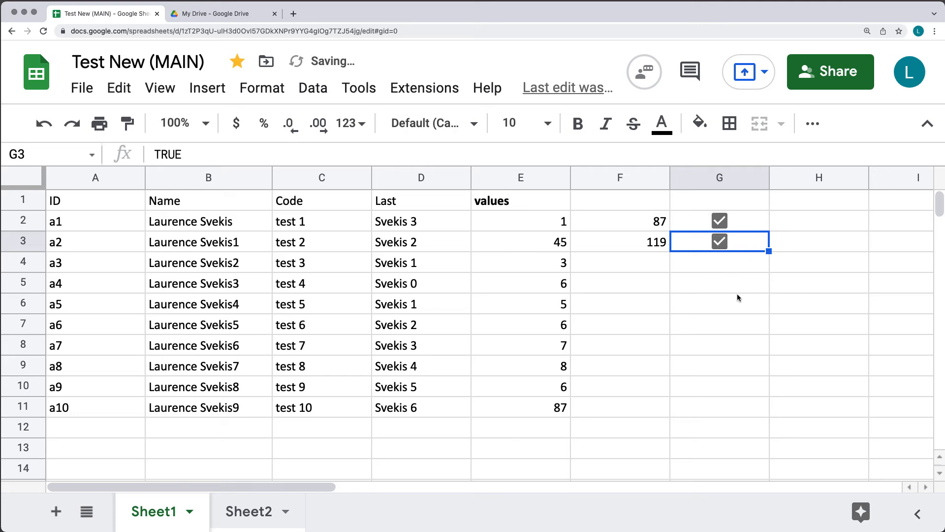
left_click(721, 246)
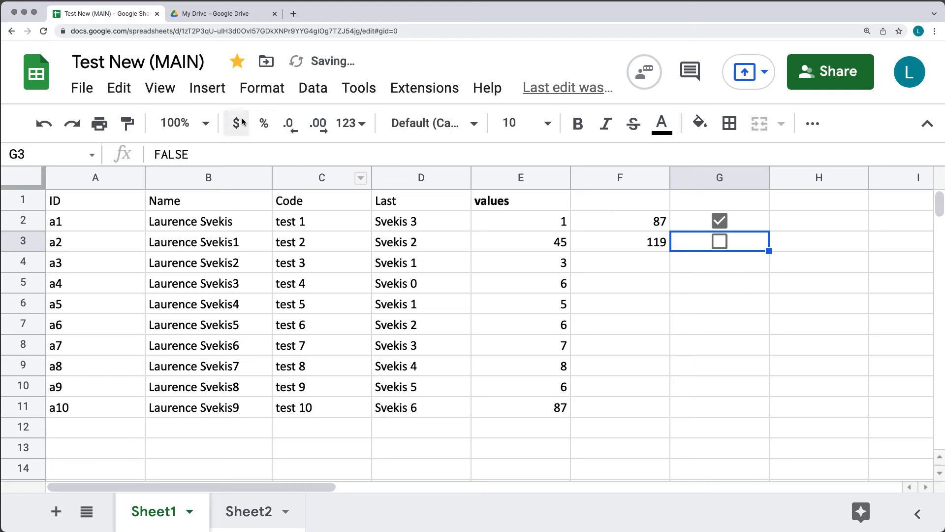
- Insert a link in cell G5 with the text "test" that points to cell a10, and dismiss the tip about multiple links
left_click(722, 278)
left_click(196, 92)
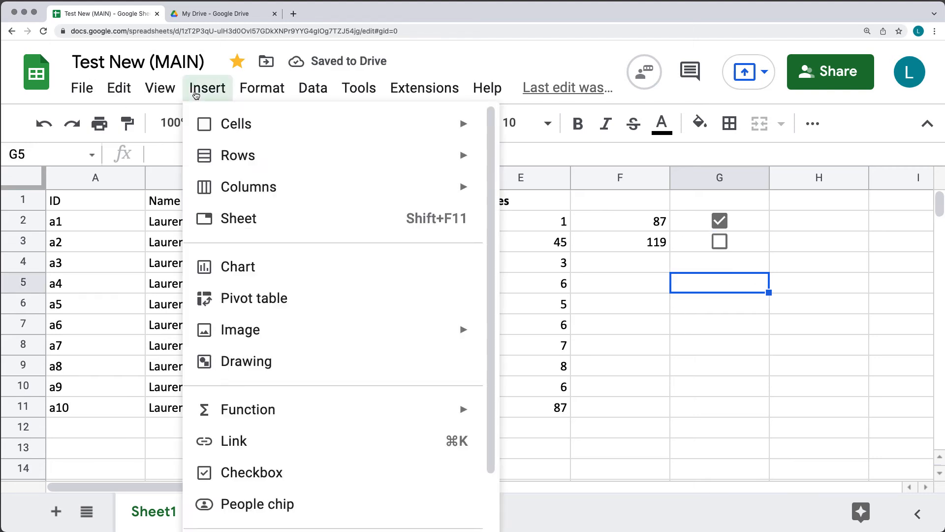
left_click(279, 444)
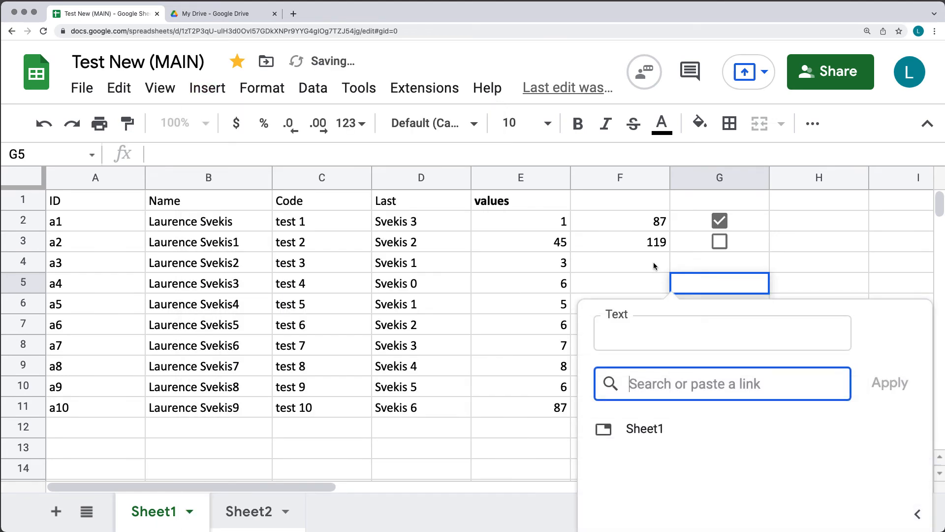
left_click(654, 331)
type("test")
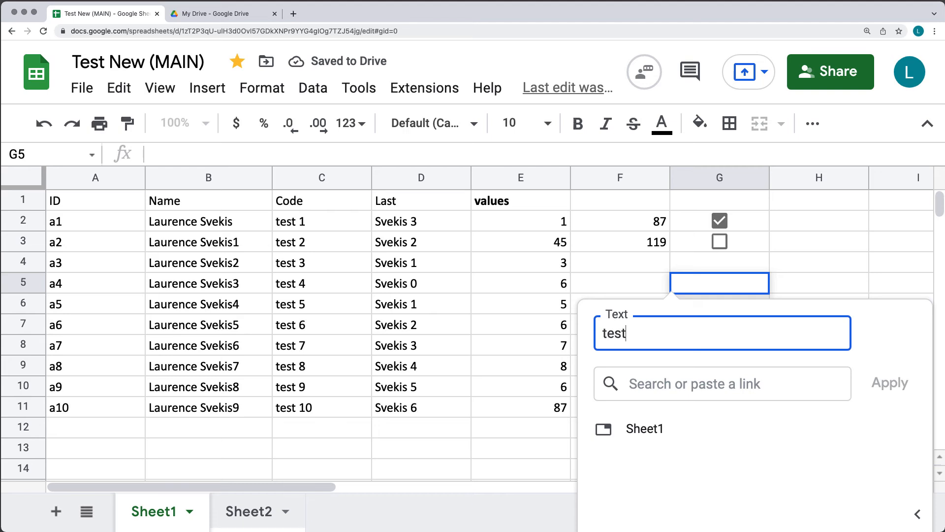
left_click(648, 386)
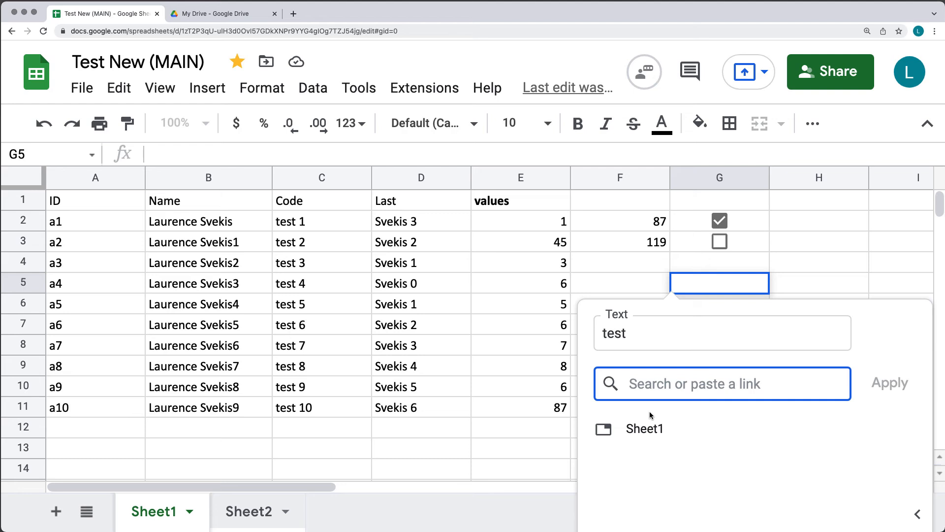
type("a10")
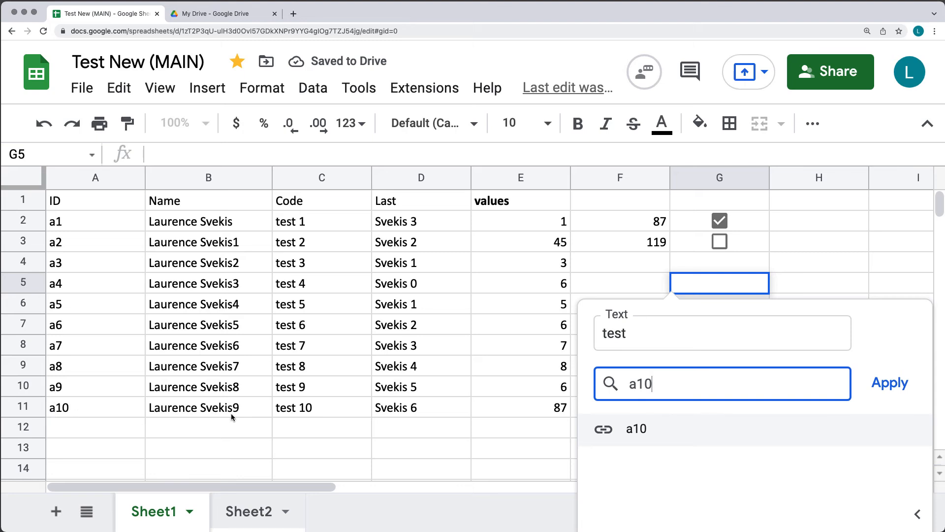
left_click(640, 429)
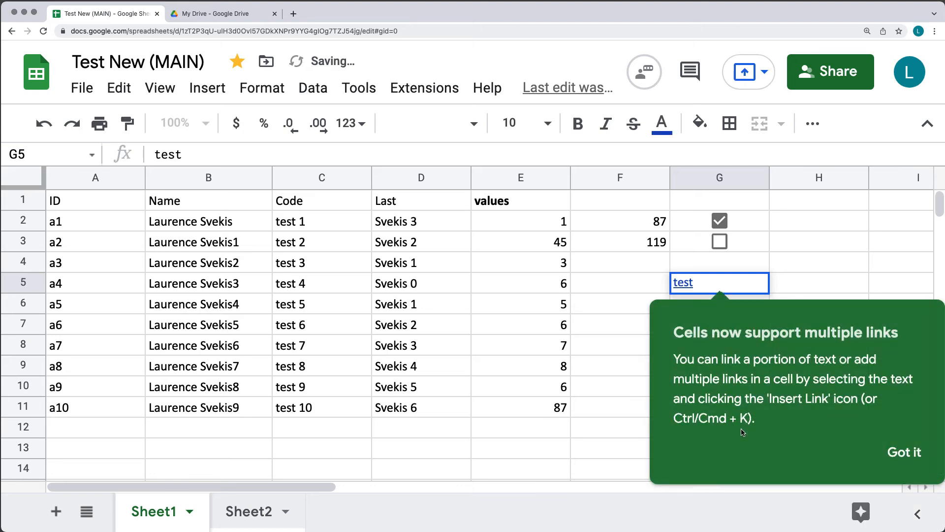
left_click(893, 454)
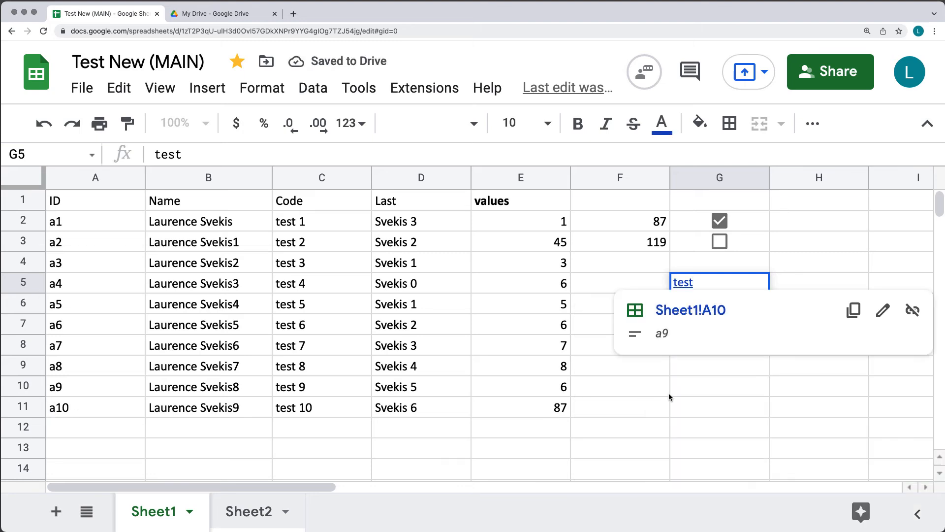
- Follow the "test" link in cell G5 to its target cell Sheet1!A10
left_click(669, 393)
left_click(681, 287)
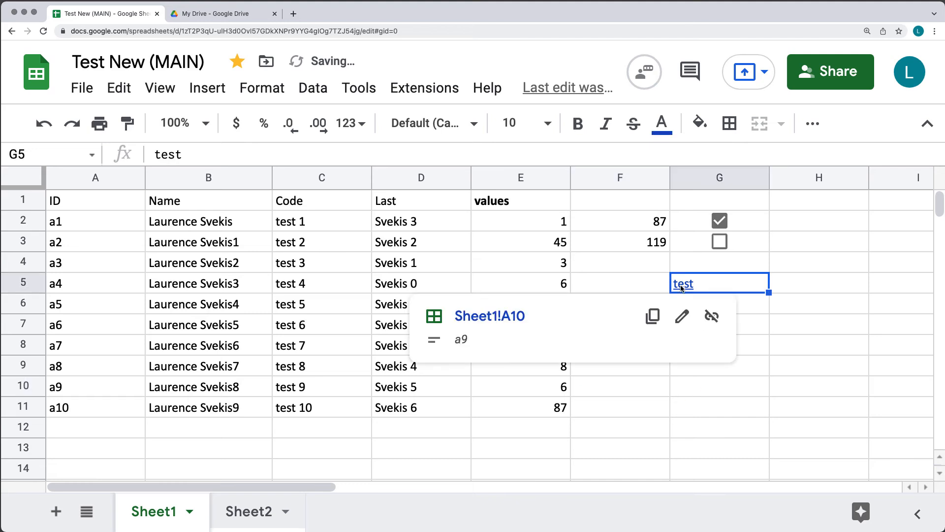
left_click(488, 318)
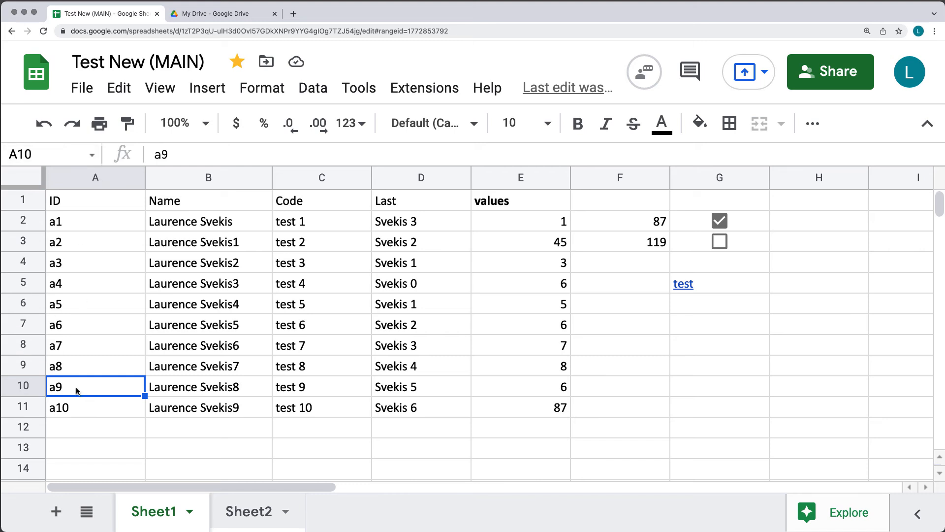
- Edit the "test" link in cell G5 so that it points to the range C2:C11 on Sheet2
left_click(688, 290)
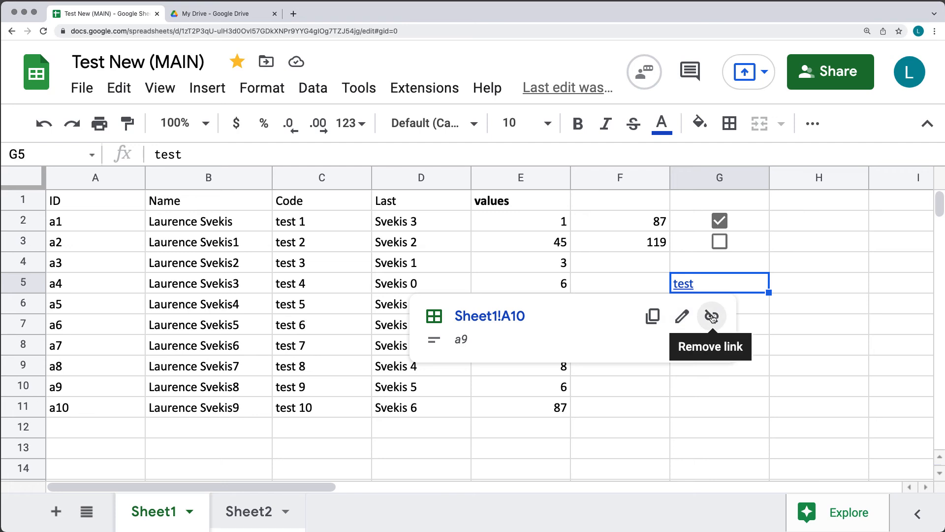
left_click(682, 322)
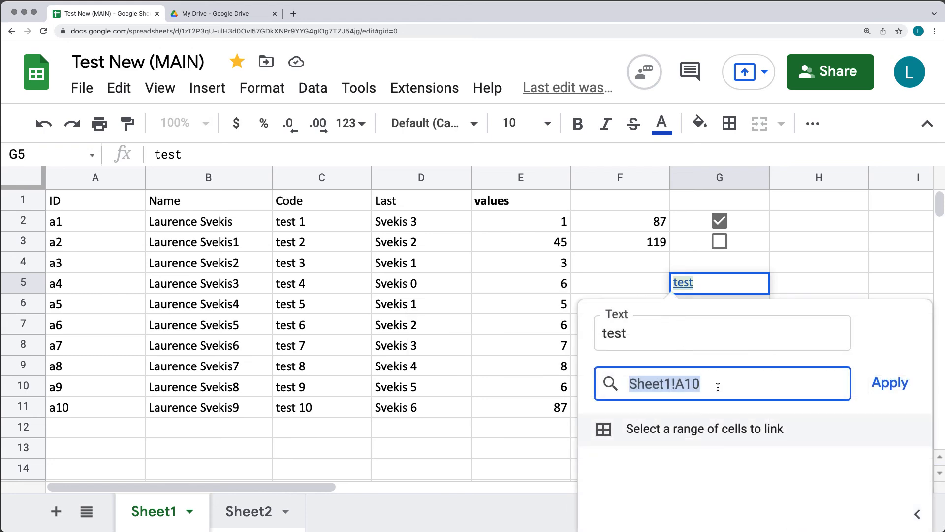
left_click(743, 384)
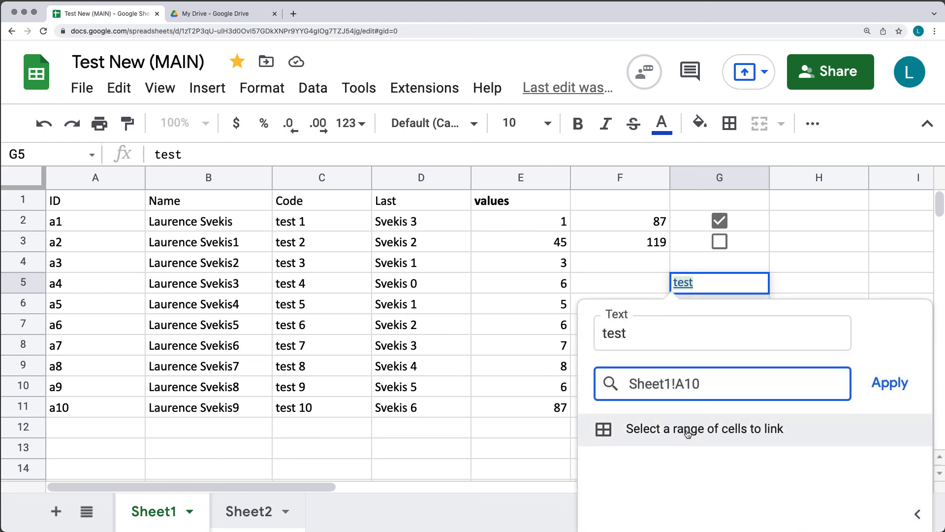
left_click(711, 437)
left_click(247, 512)
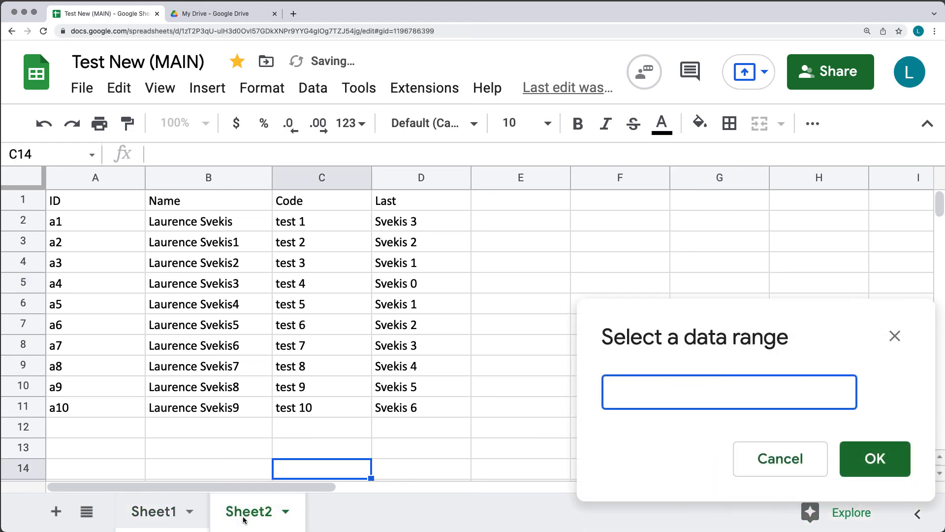
left_click_drag(327, 220, 328, 408)
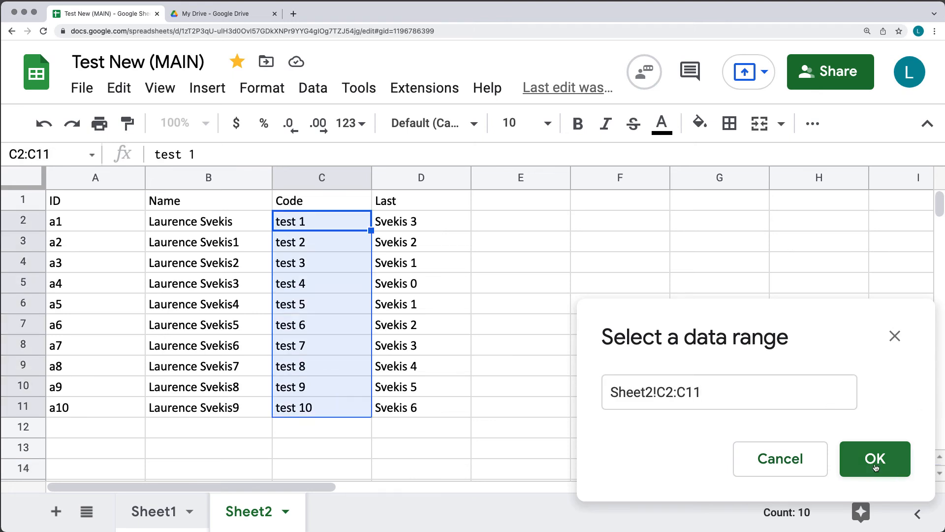
left_click(874, 463)
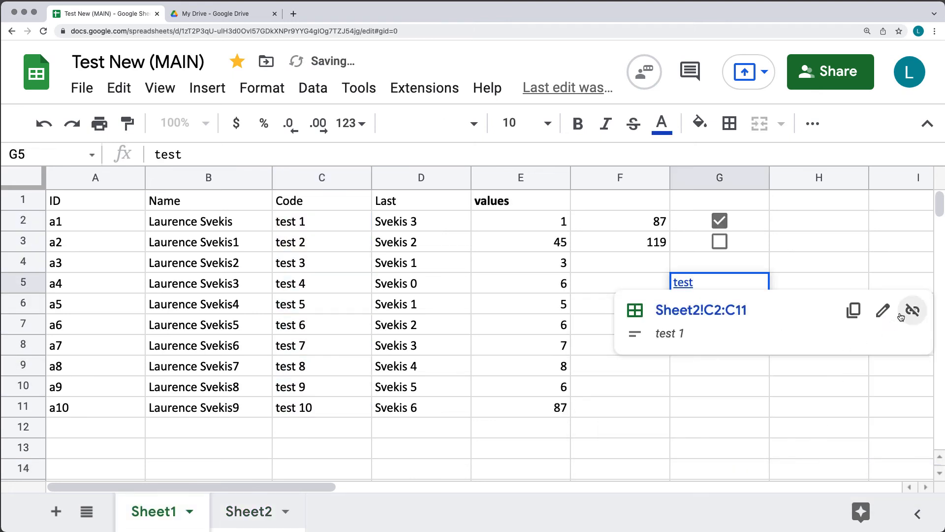
left_click(815, 402)
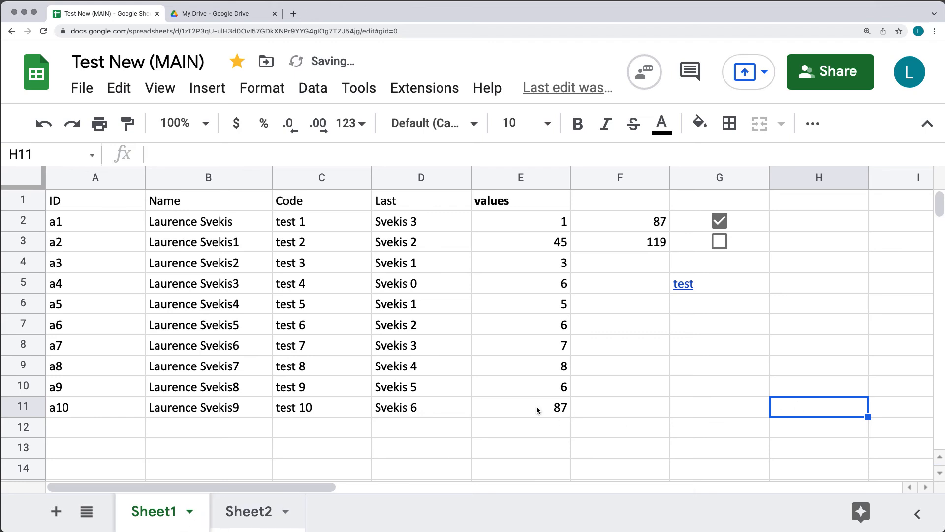
- Follow the "test" link in cell G5 to its Sheet2 range and return to Sheet1
left_click(699, 386)
left_click(684, 289)
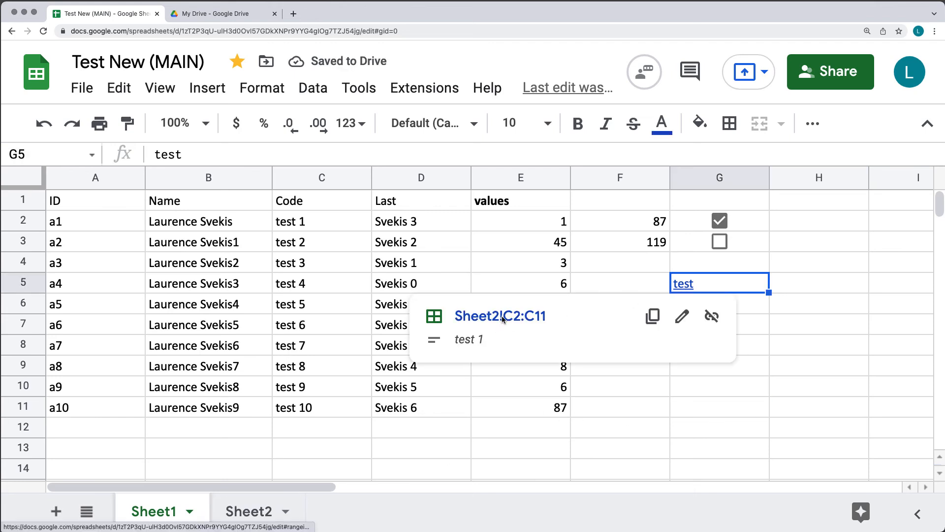
left_click(502, 317)
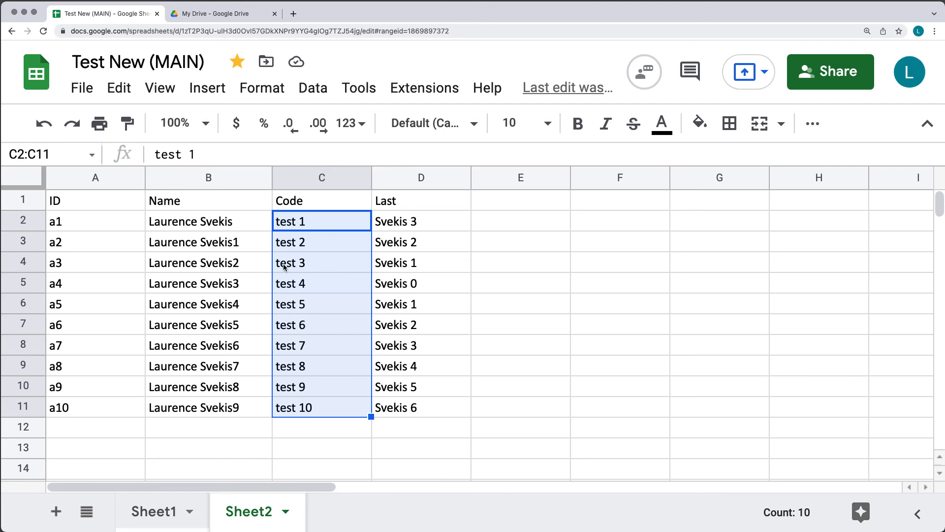
left_click(154, 512)
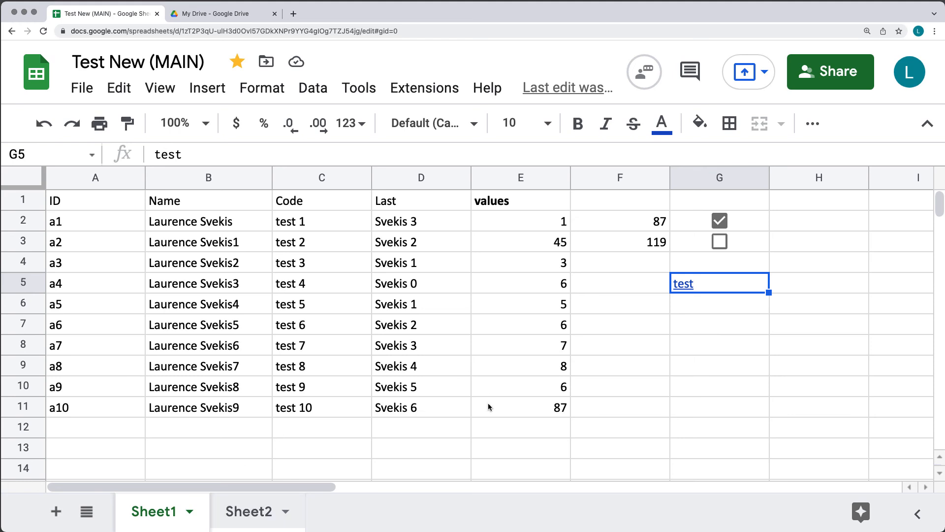
left_click(719, 310)
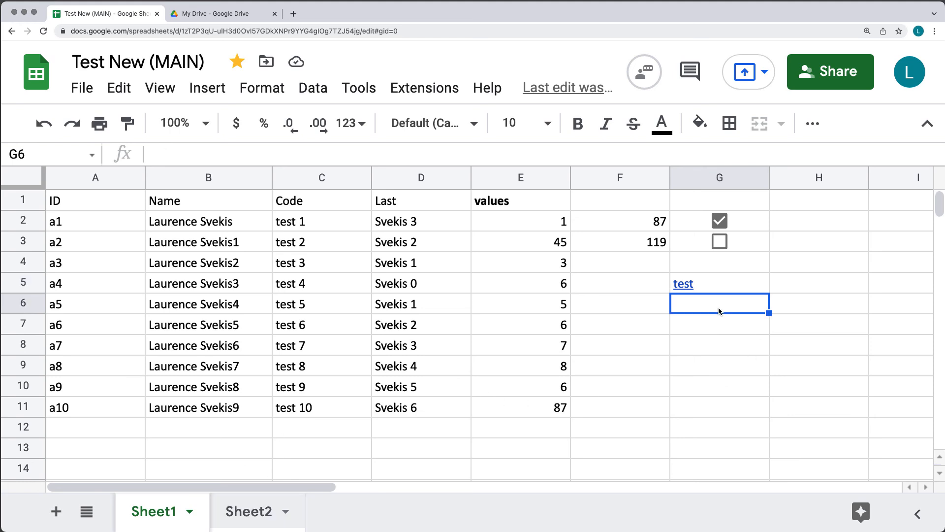
left_click(207, 89)
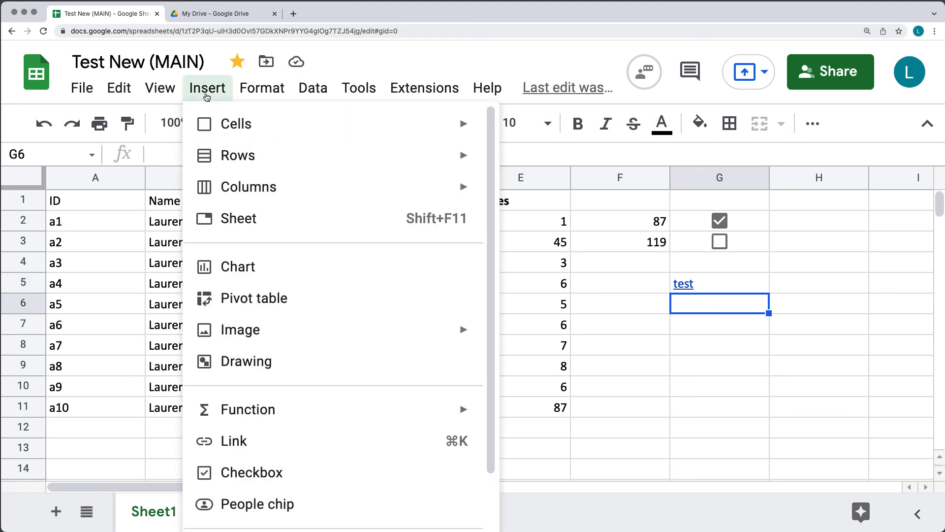
left_click_drag(757, 383, 753, 369)
left_click(734, 288)
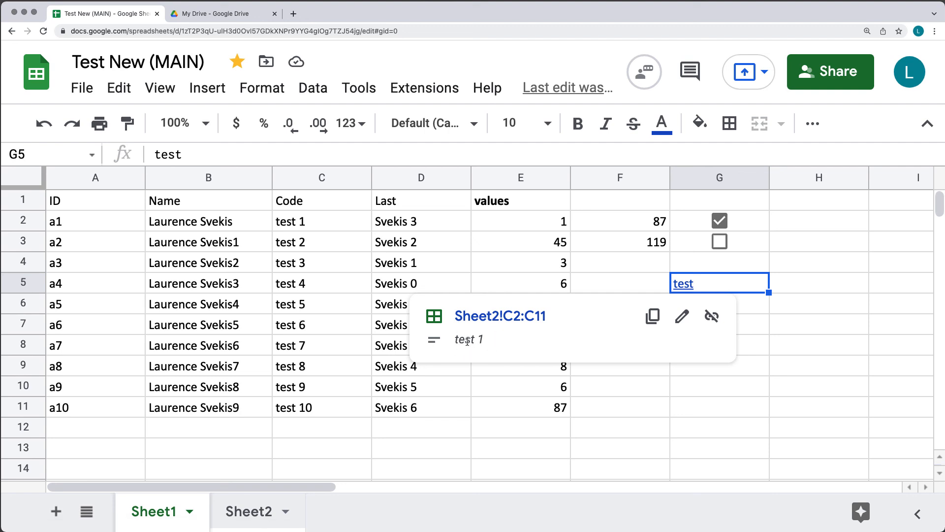
- Insert a SUM function in cell G6 with the formula =SUM(E6+E7), and check the formula
key("Down")
left_click(206, 89)
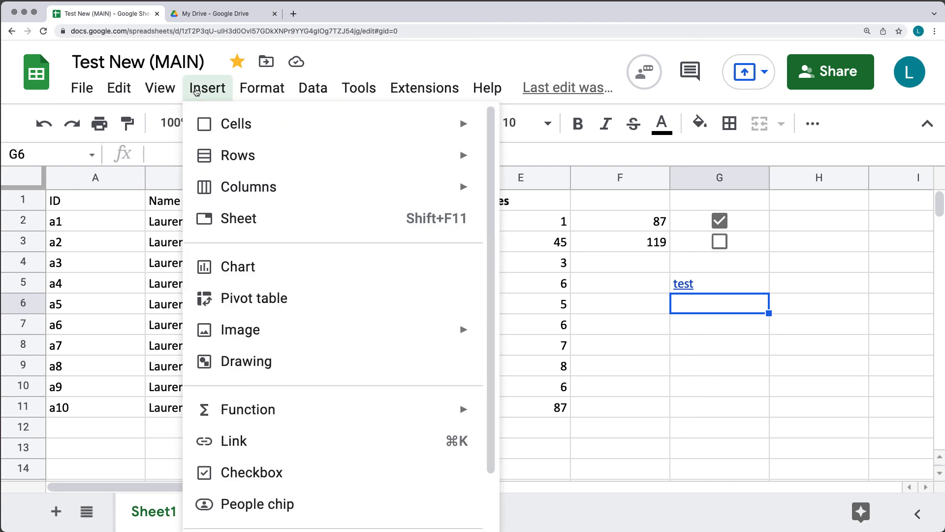
mouse_move(289, 415)
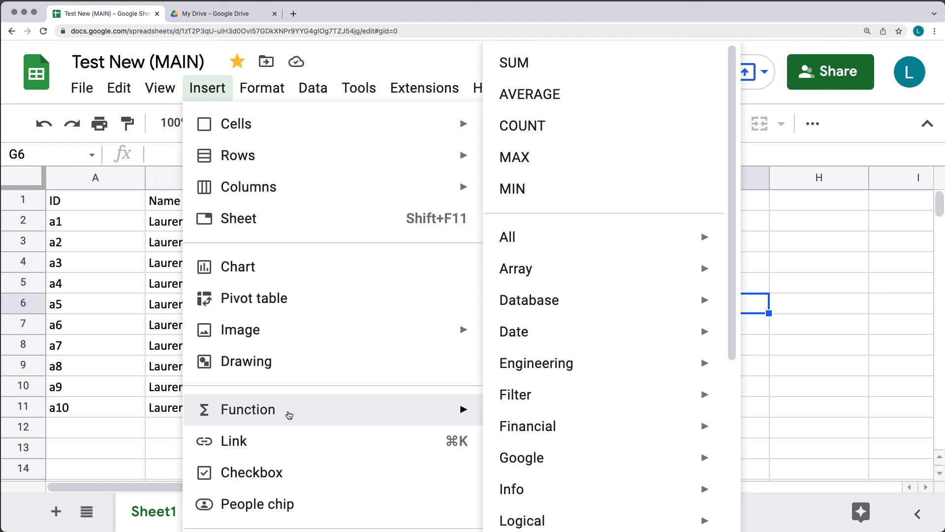
left_click(509, 67)
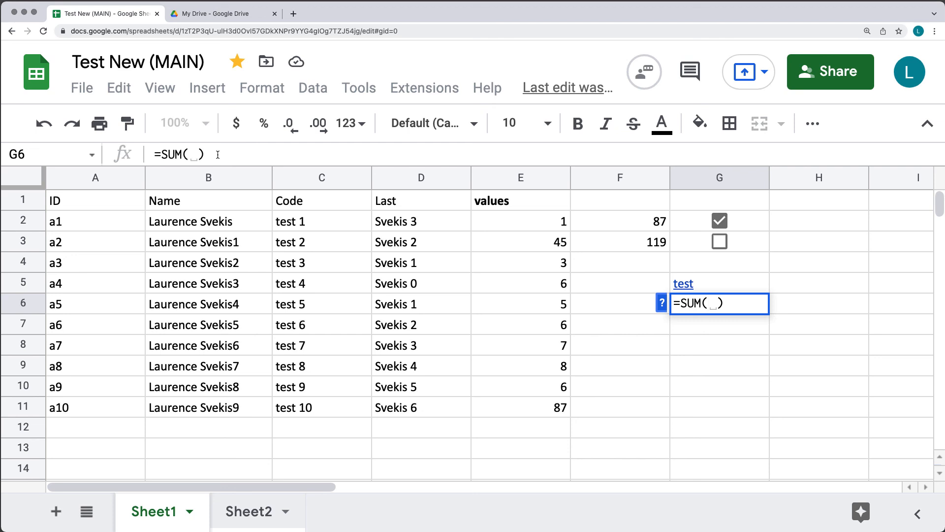
left_click(526, 300)
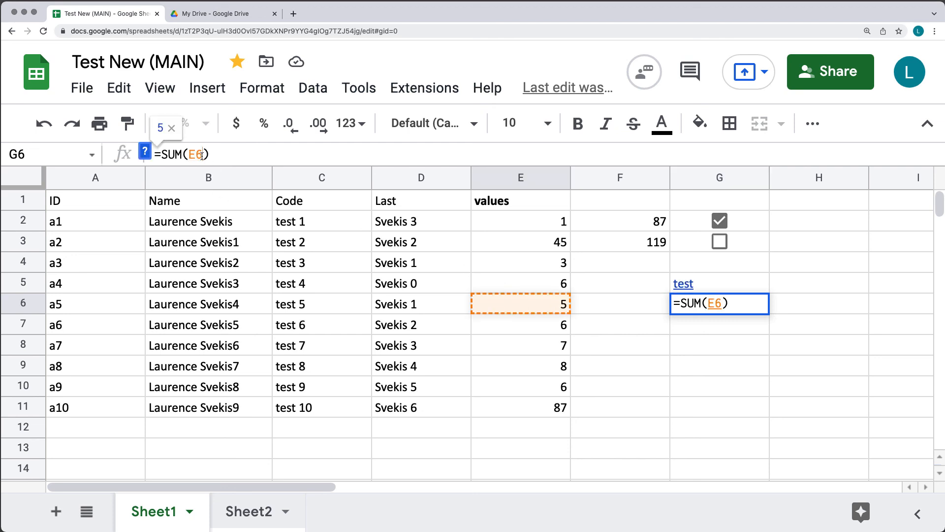
type("+")
left_click(516, 333)
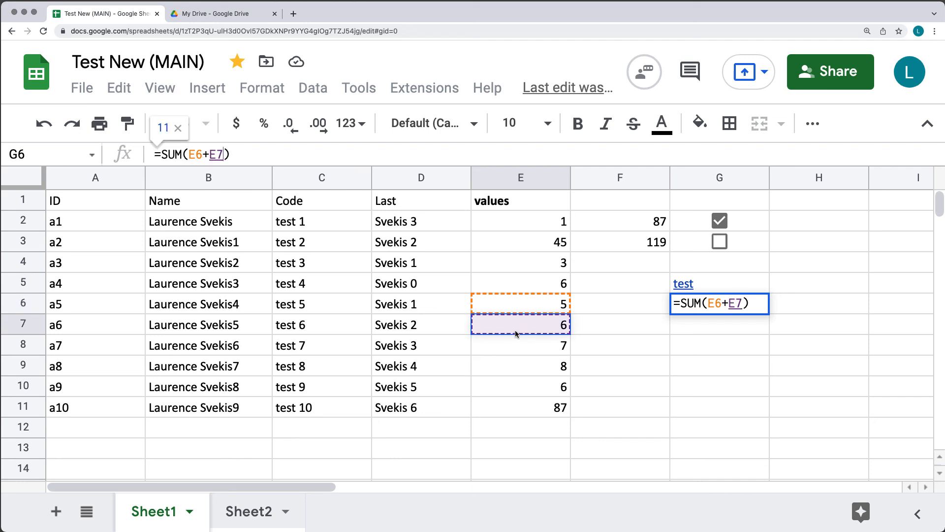
key("Return")
left_click(755, 363)
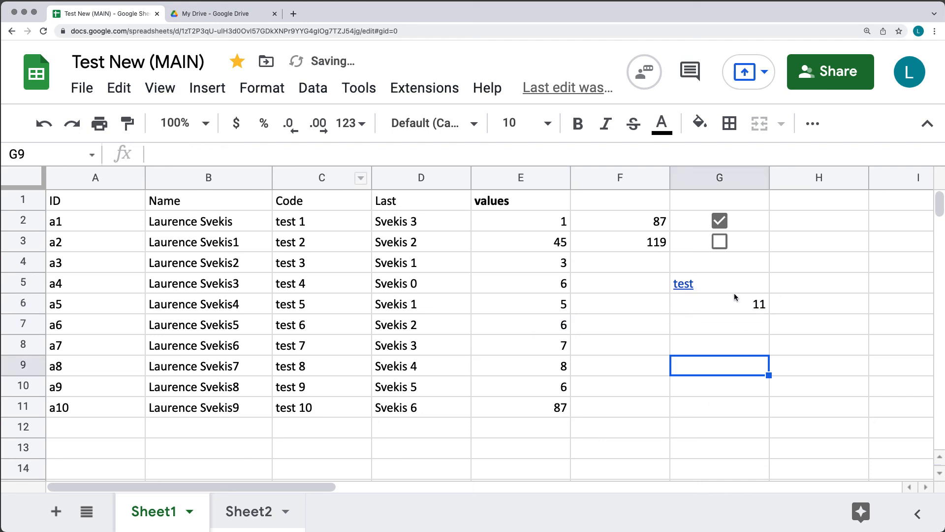
left_click(740, 306)
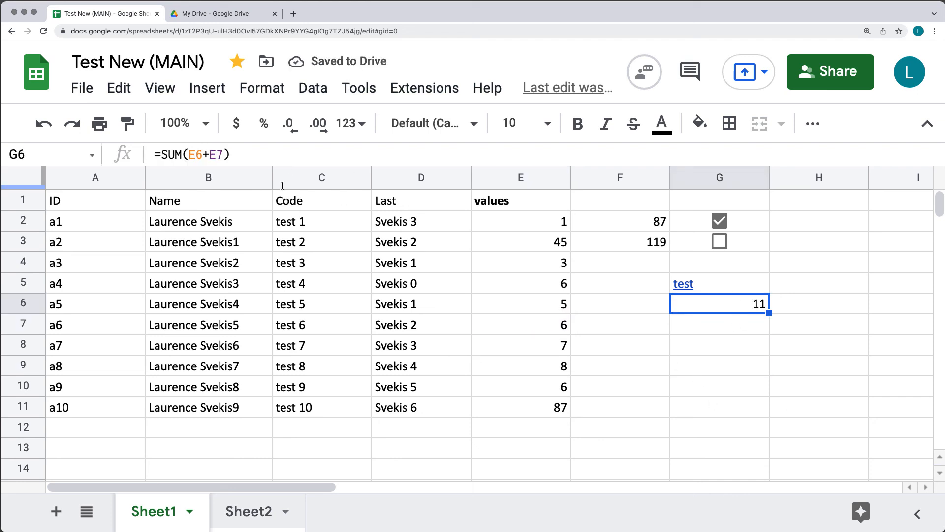
- Look through the available functions, including the full list and the Array and Database categories, without inserting one
left_click(202, 91)
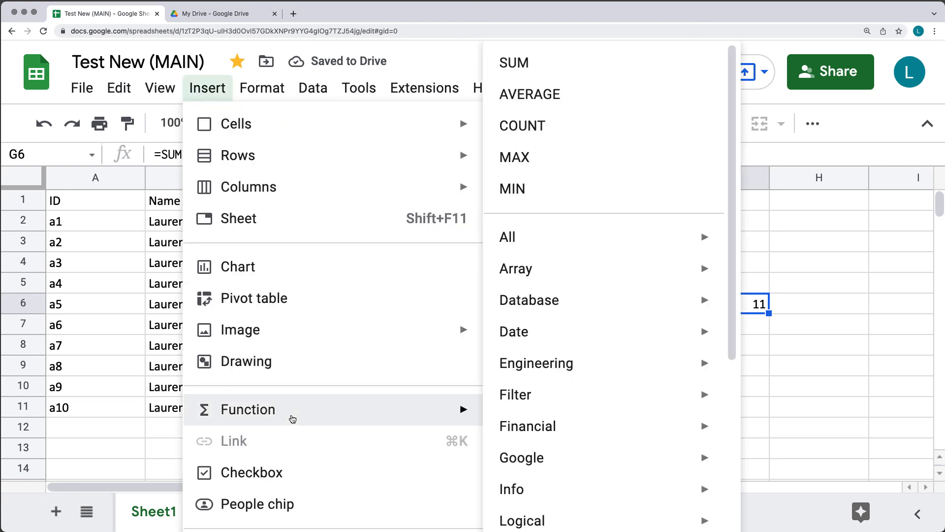
mouse_move(586, 249)
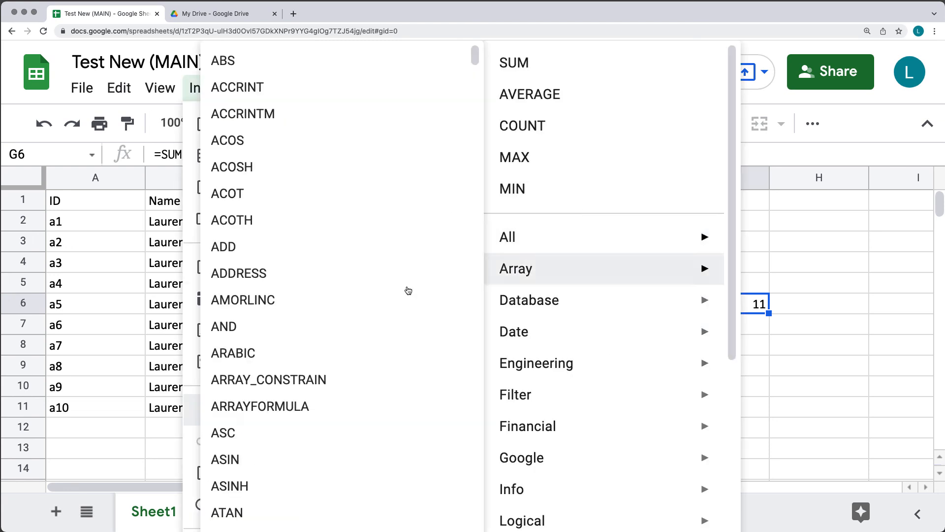
scroll(253, 392, "down", 20)
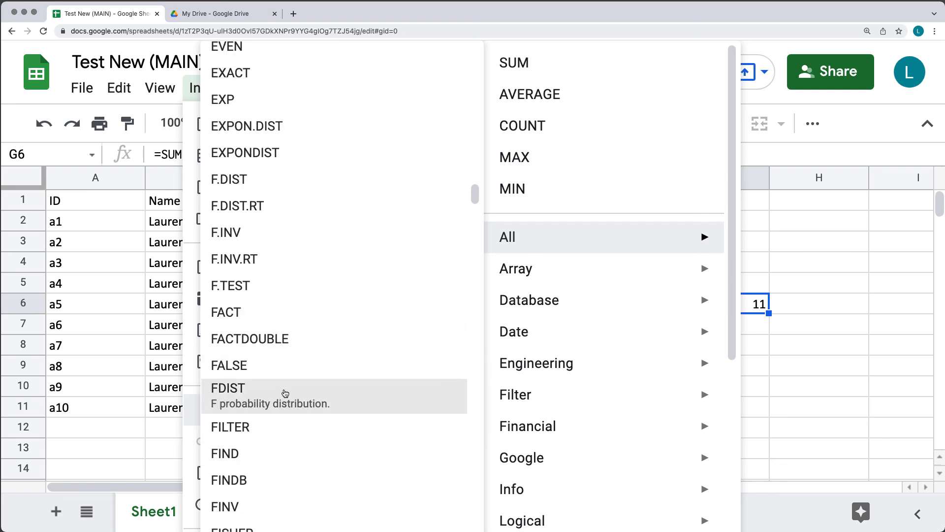
scroll(285, 393, "down", 15)
mouse_move(559, 259)
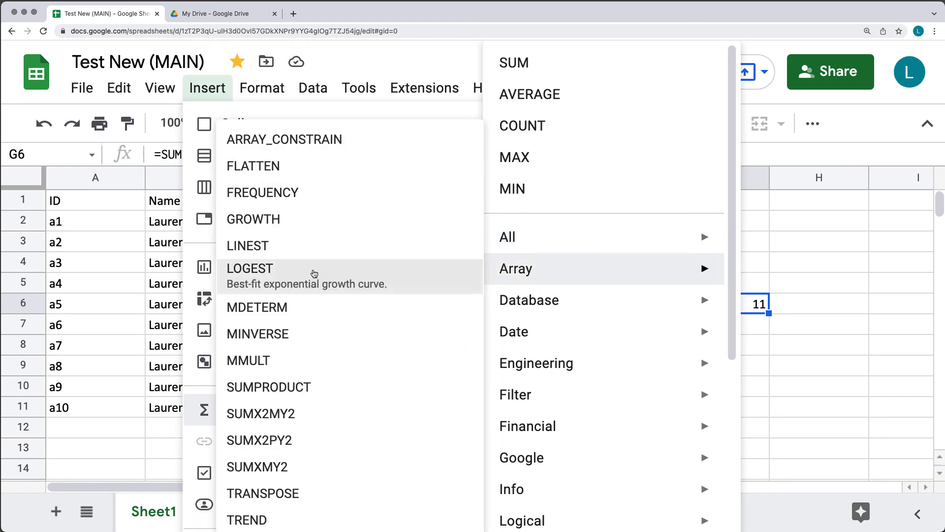
mouse_move(574, 299)
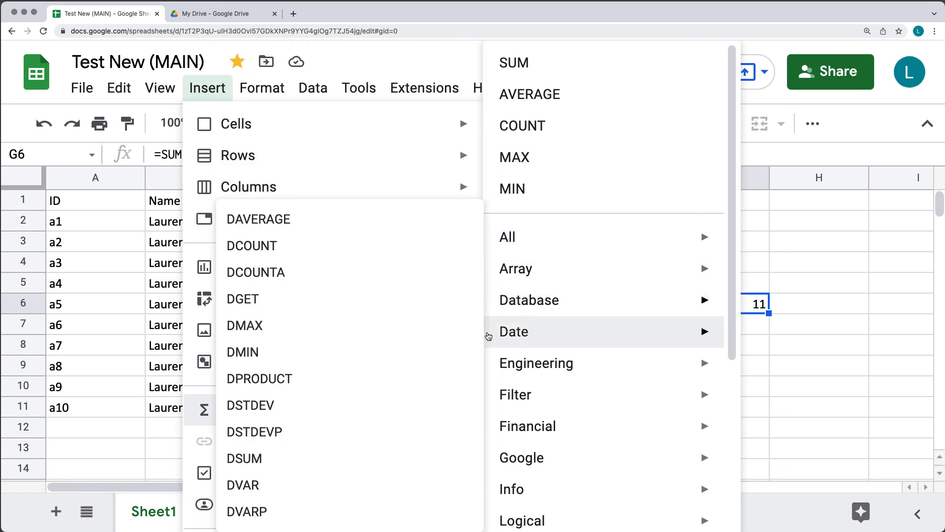
mouse_move(516, 336)
left_click(823, 407)
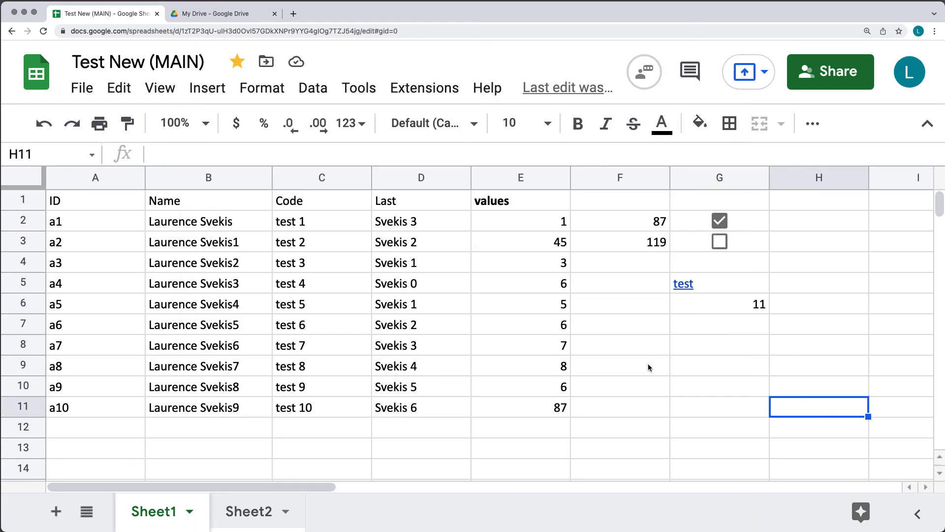
left_click(688, 358)
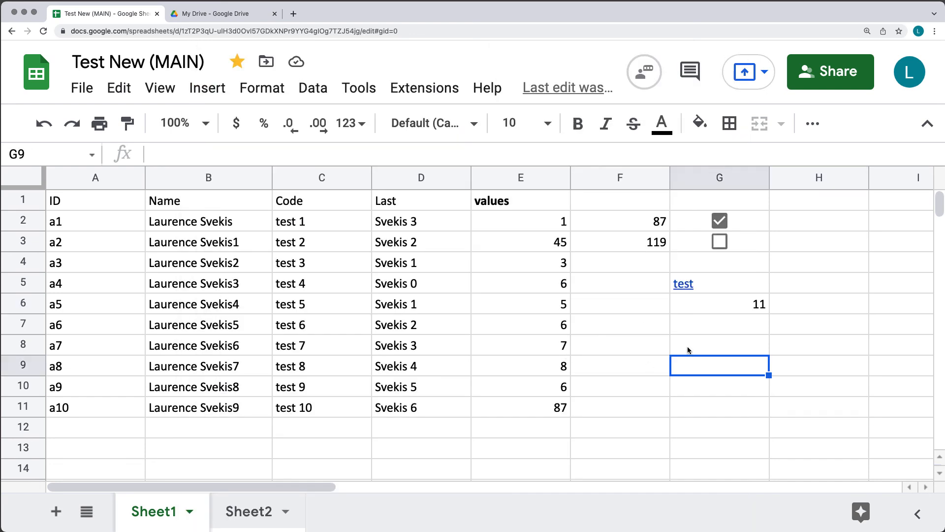